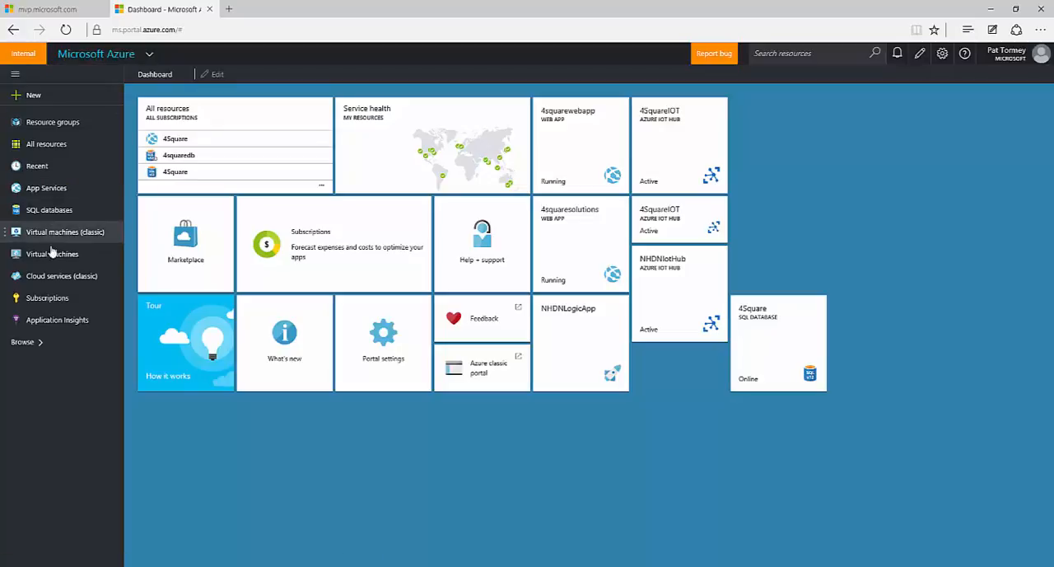
click(33, 344)
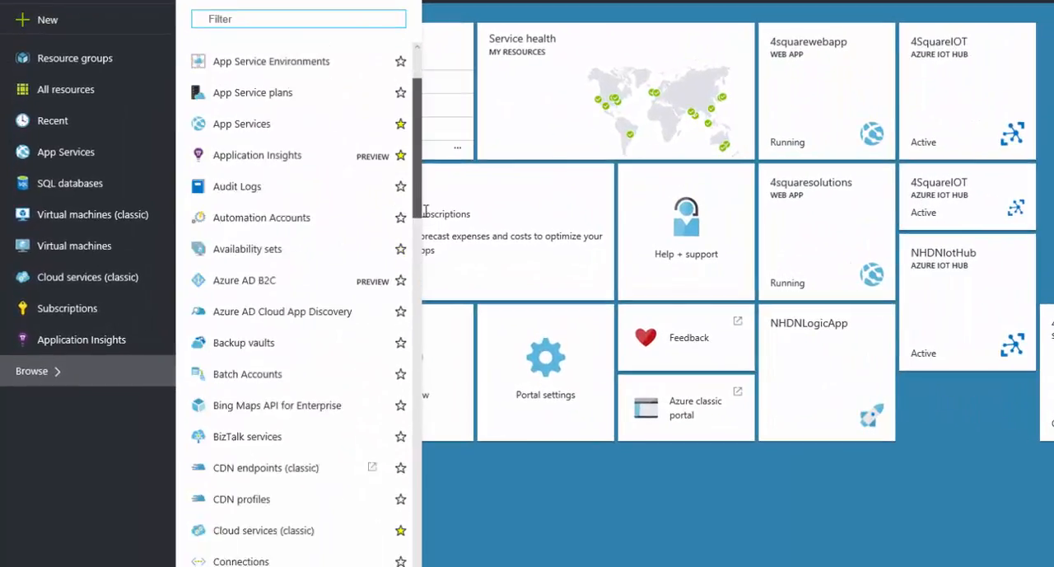
drag(425, 210, 443, 69)
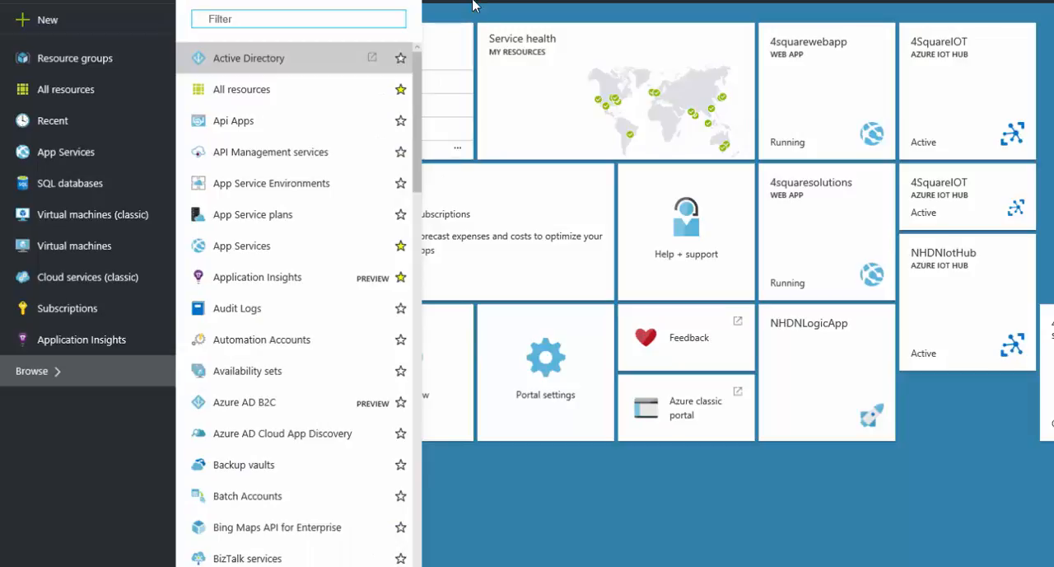
click(60, 449)
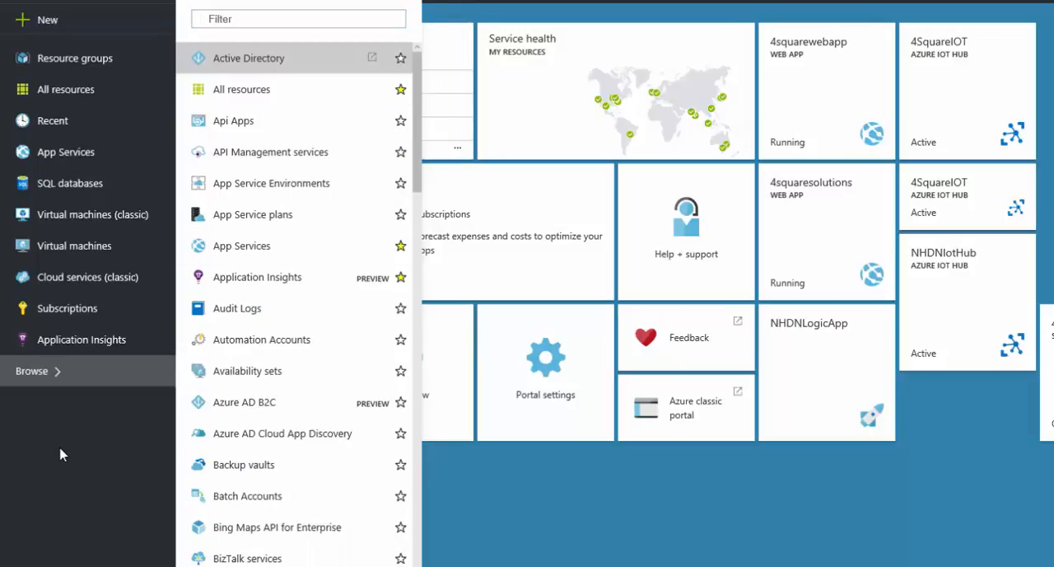
click(508, 521)
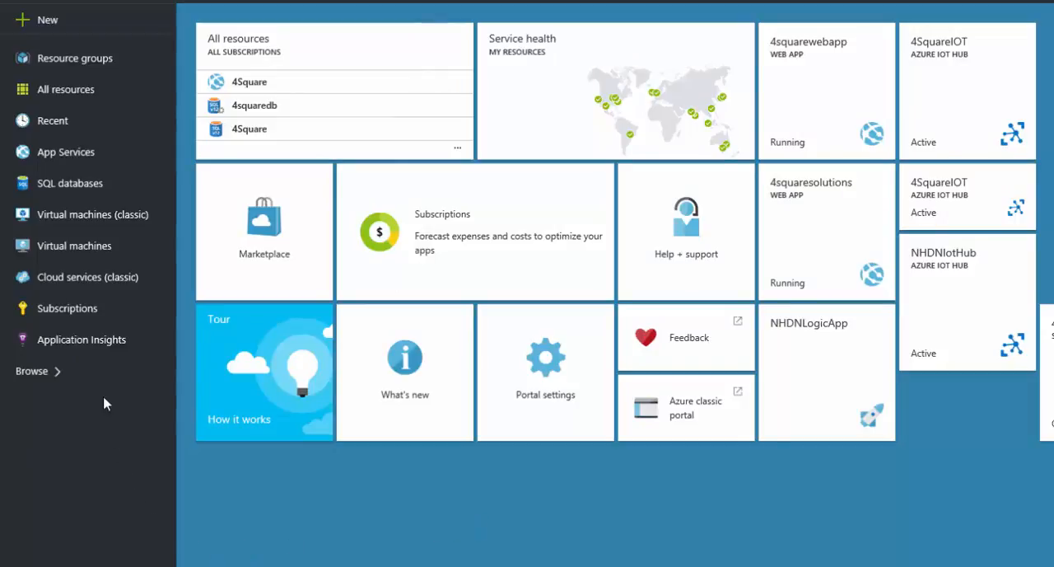
Start adding a virtual machine and pick the Visual Studio Professional 2015 image from the Windows based group of the Compute gallery
click(80, 247)
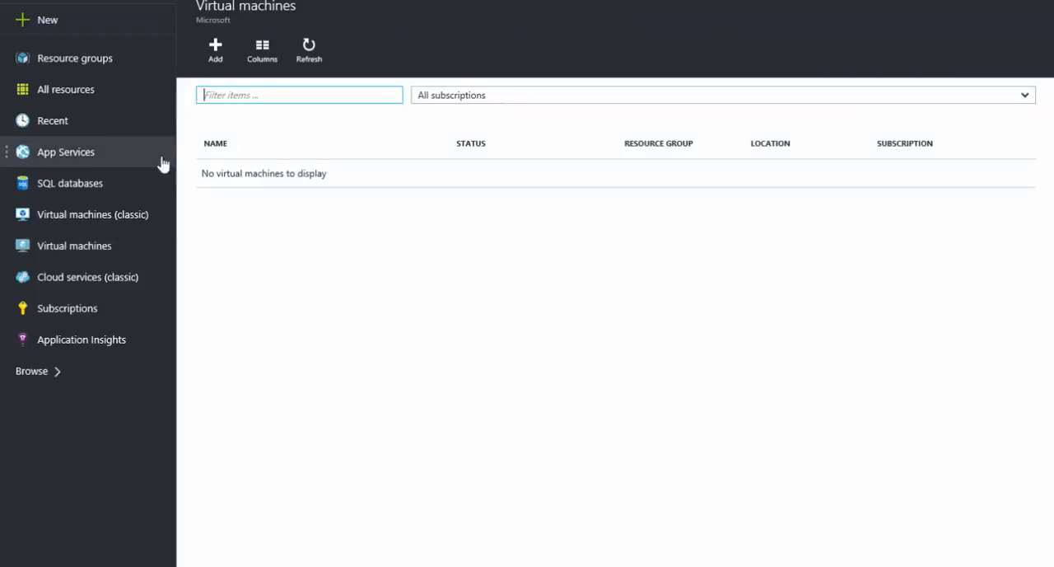
click(217, 56)
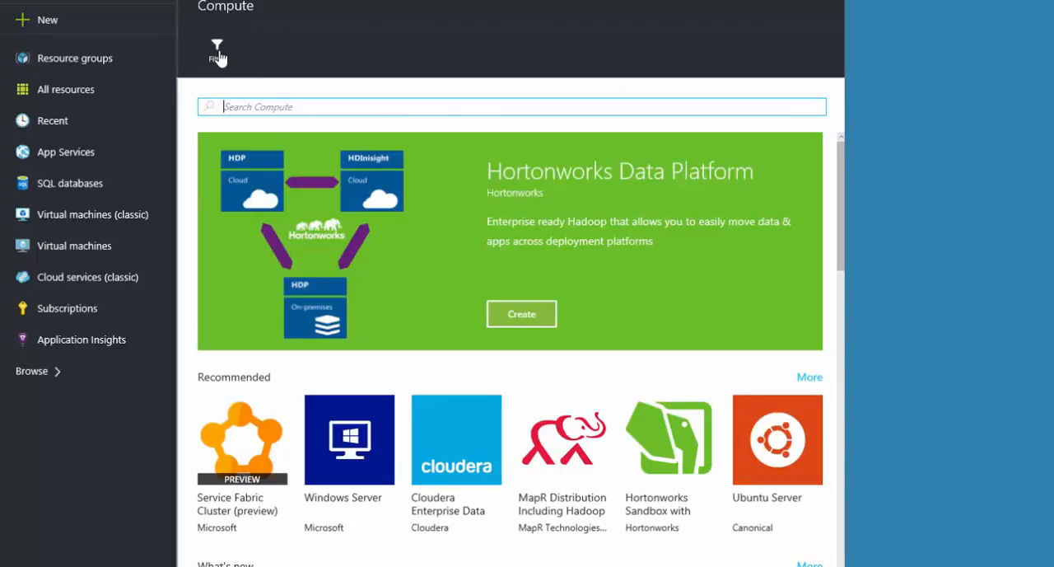
drag(840, 219, 815, 251)
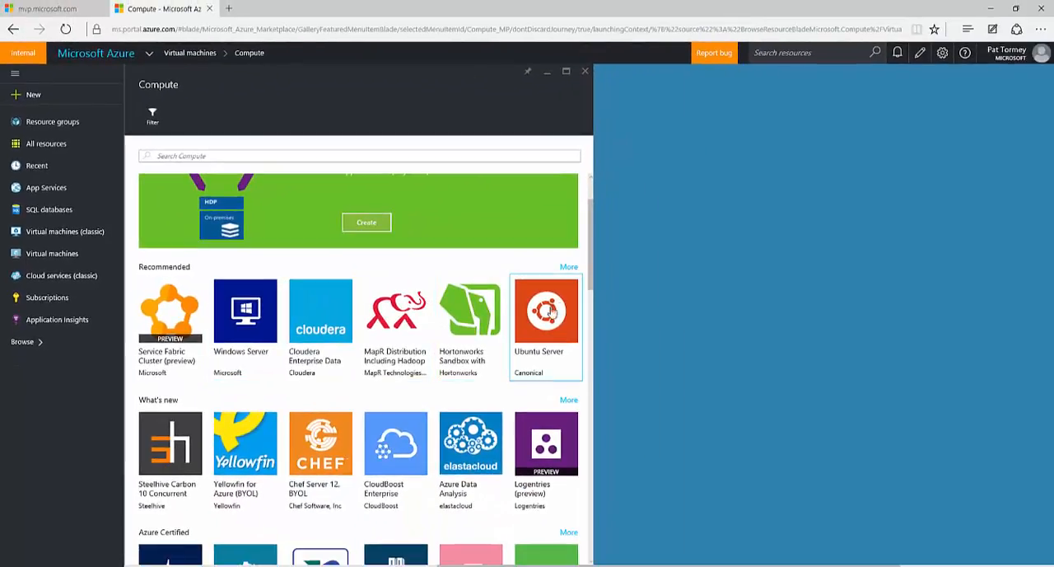
drag(590, 285, 580, 563)
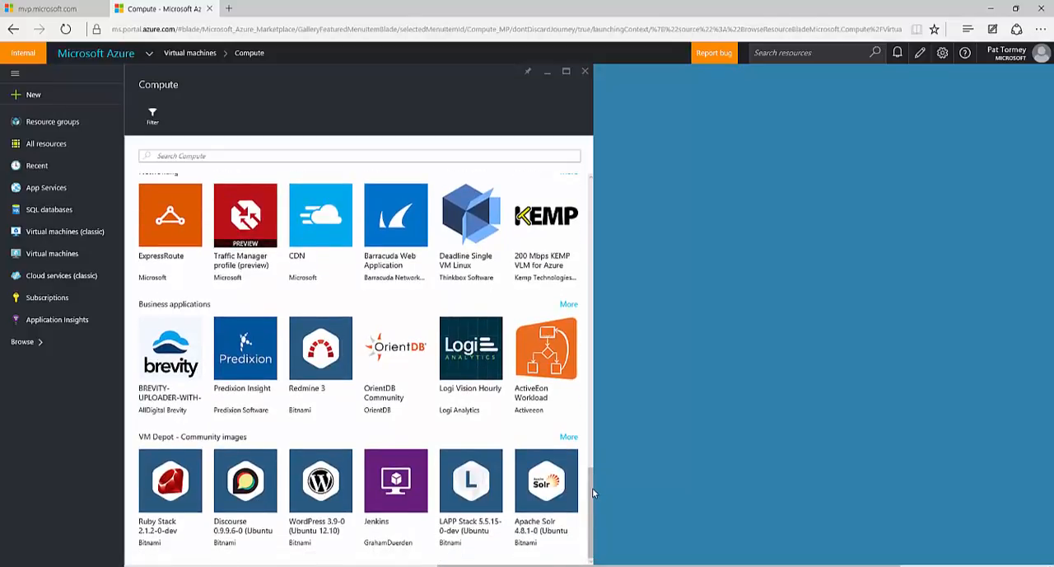
drag(592, 487, 587, 388)
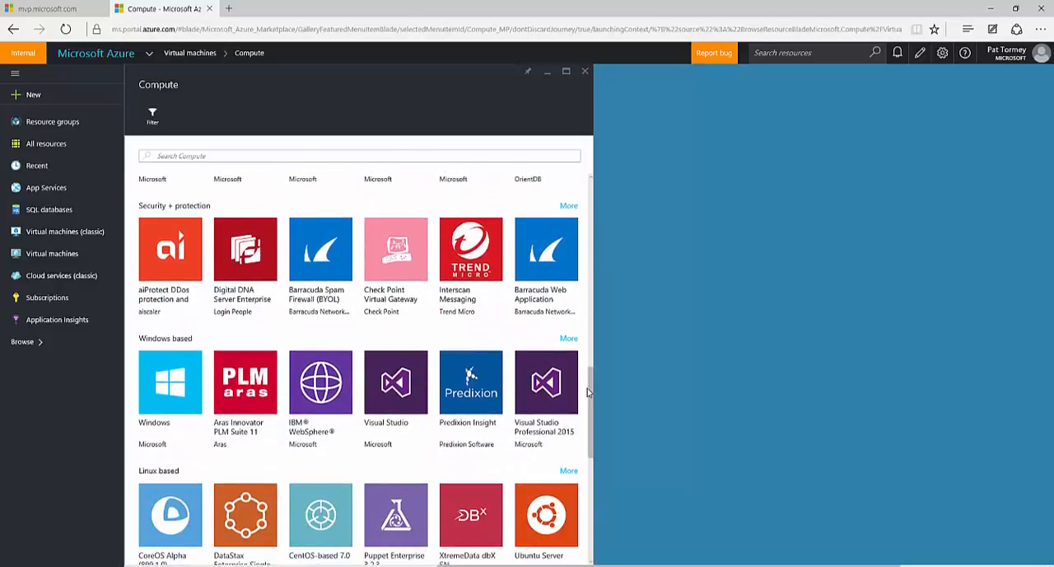
click(542, 412)
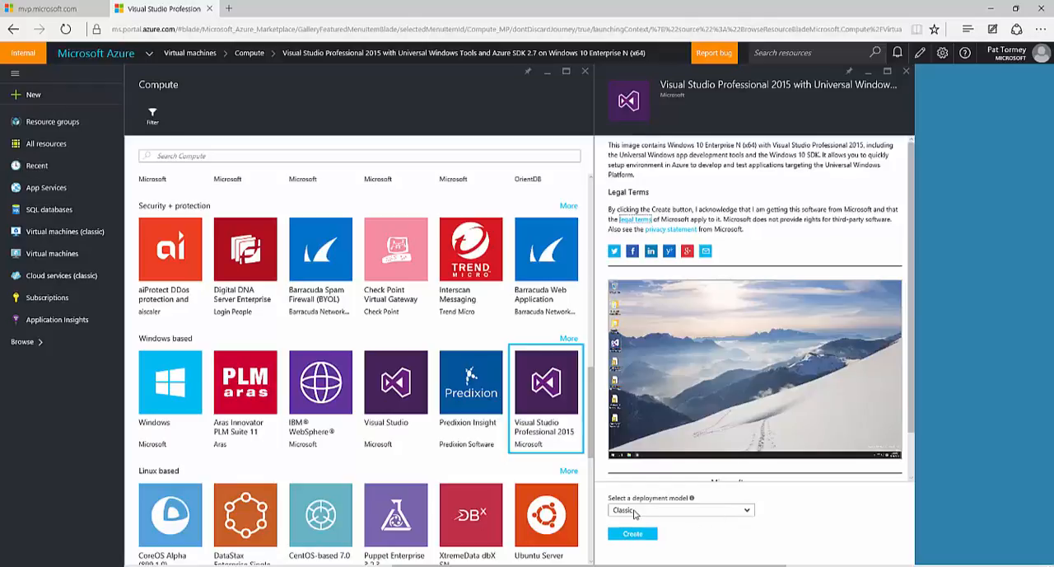
Choose the Classic deployment model for the Visual Studio Professional 2015 image and begin its VM creation form
click(748, 511)
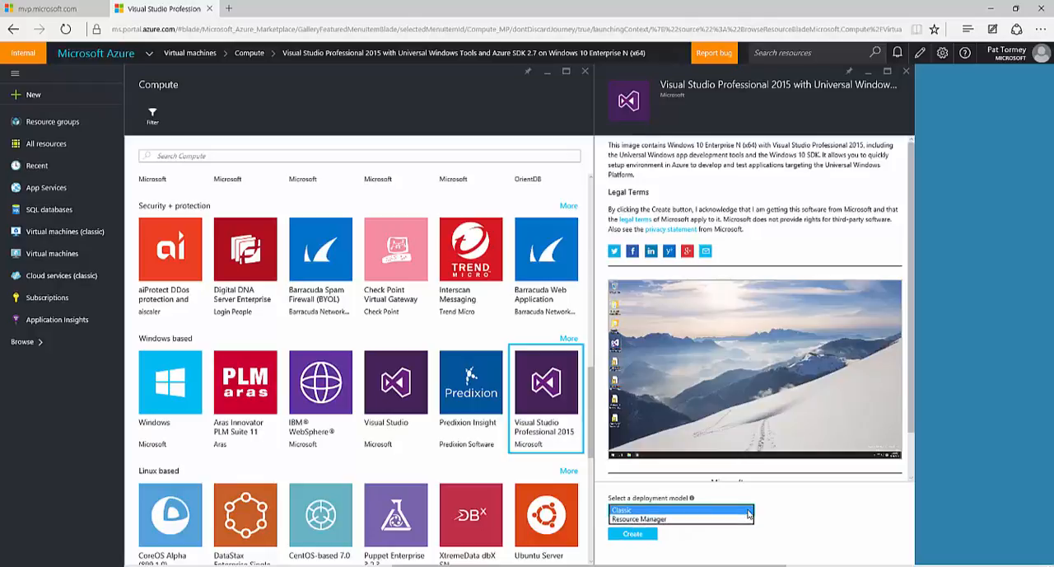
click(622, 512)
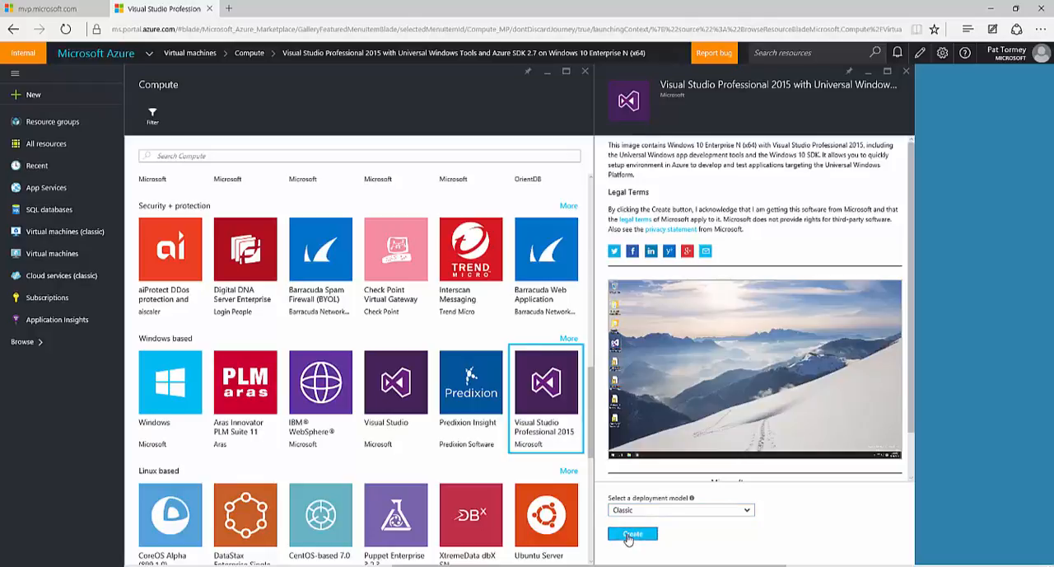
click(629, 535)
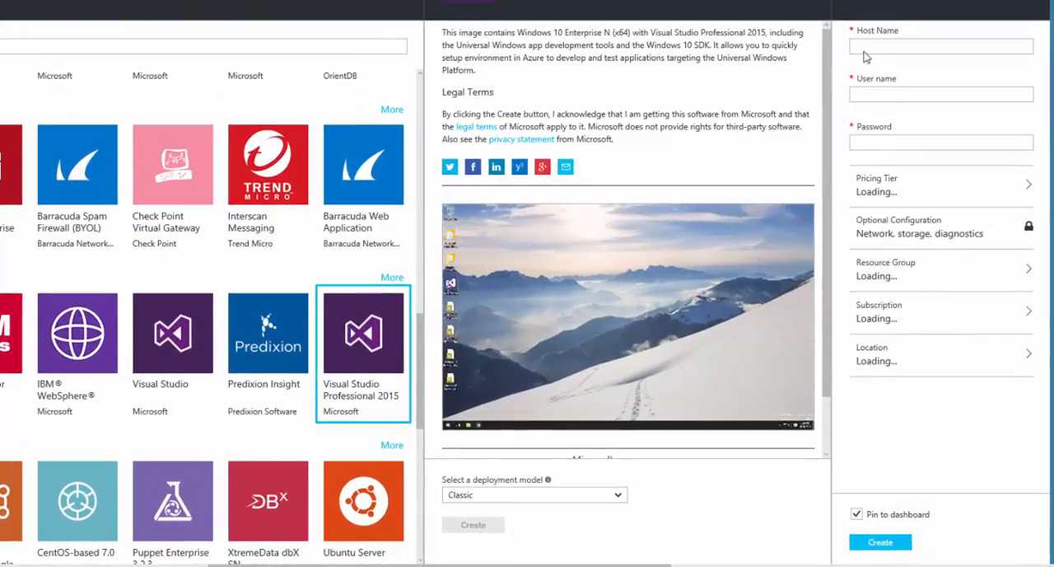
Set the new VM's host name to 4SquareVS2015
click(863, 48)
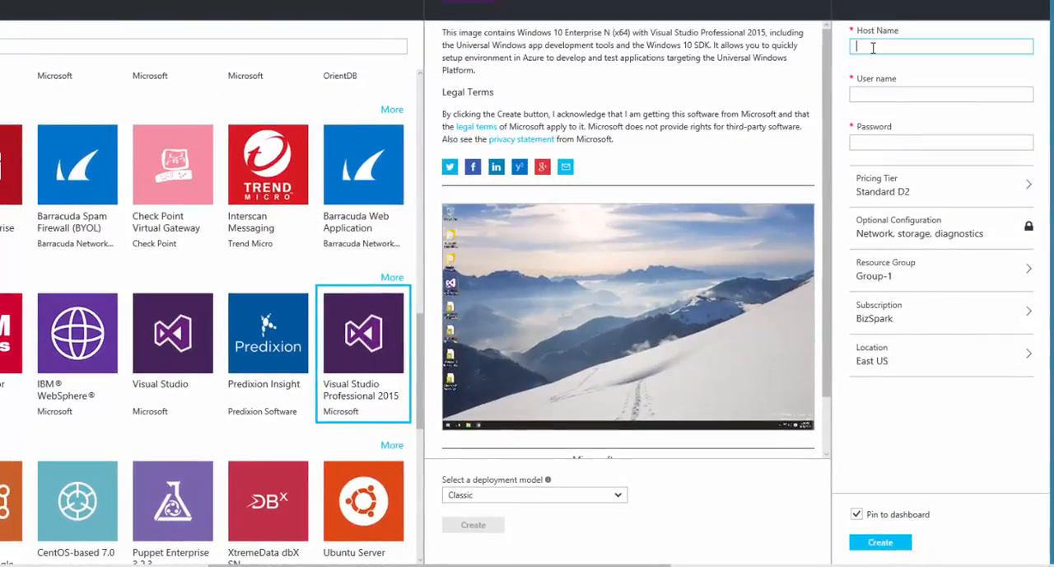
text(4Squar)
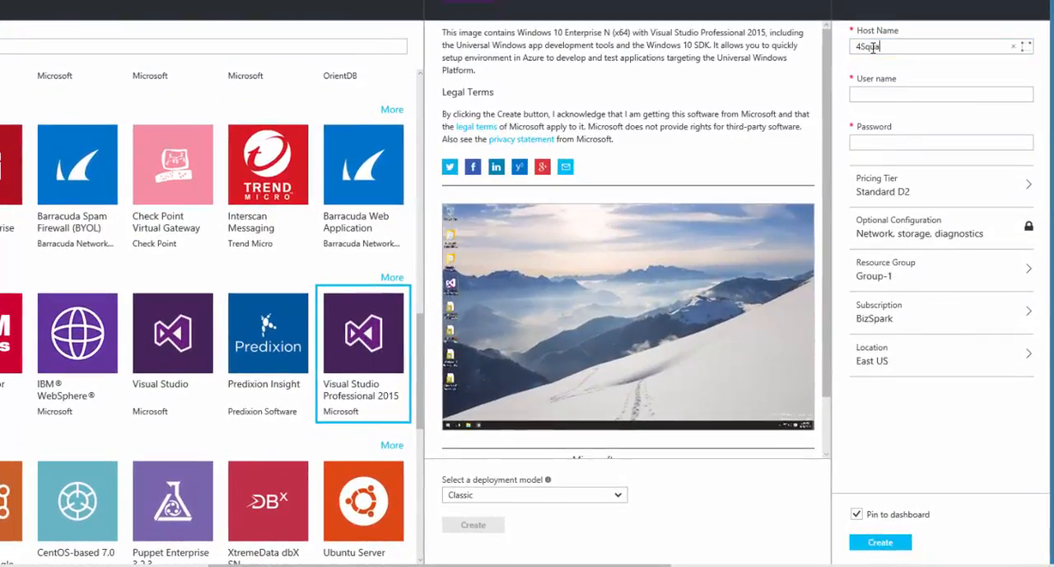
text(eVS)
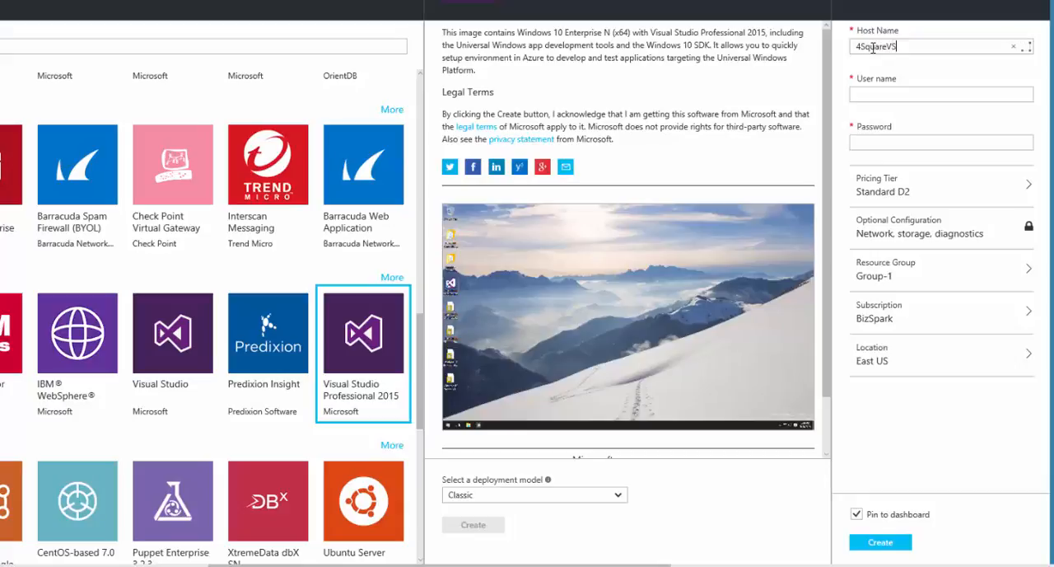
text(2015)
Enter the administrator's user name and the account password for the new VM
click(857, 96)
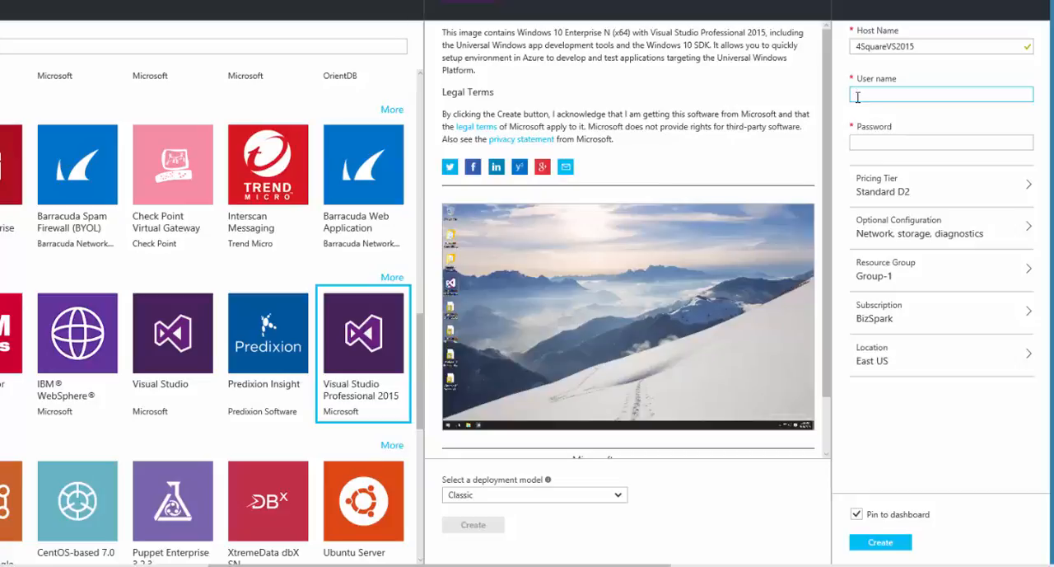
text(patTorme)
click(863, 141)
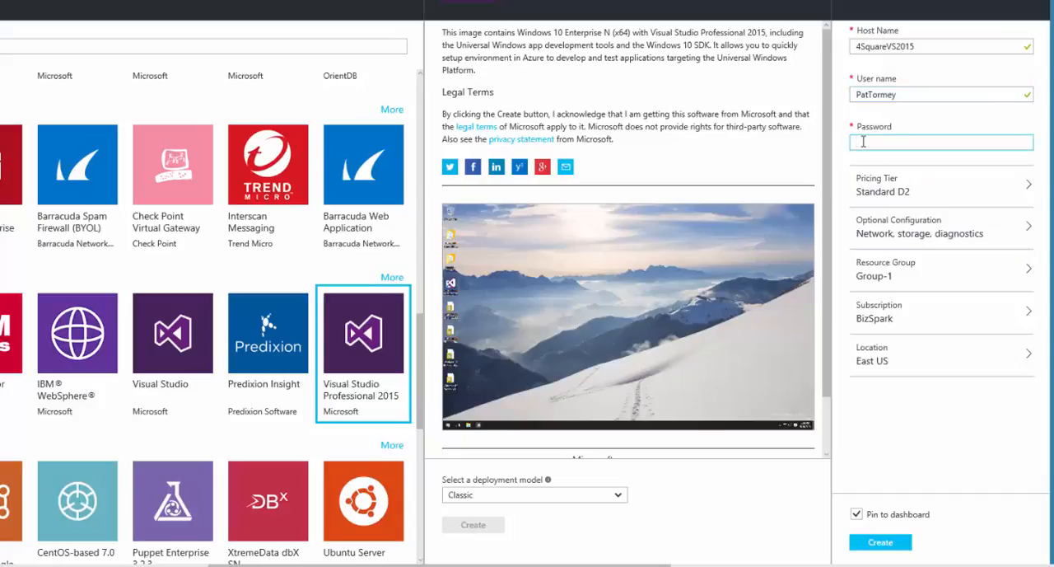
text(•••)
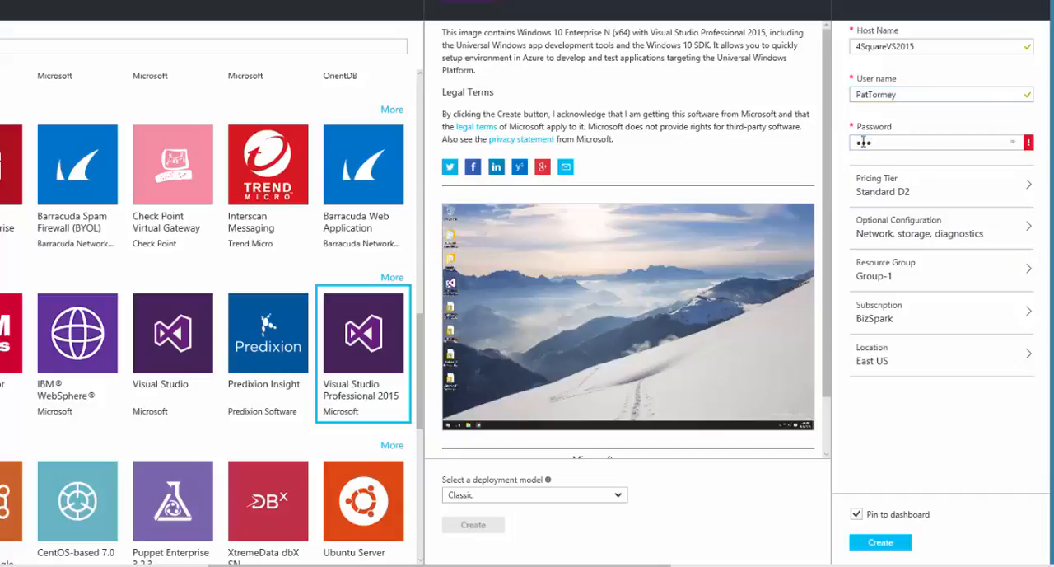
text(••••)
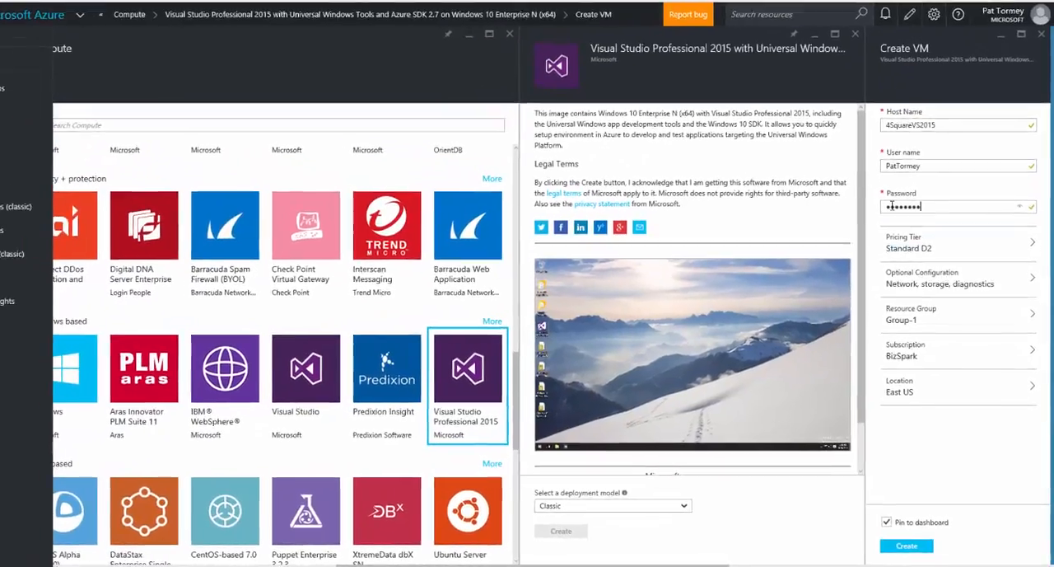
Review the pricing tier, optional configuration, resource group, subscription and location options, and create the VM with the preset choices
click(906, 185)
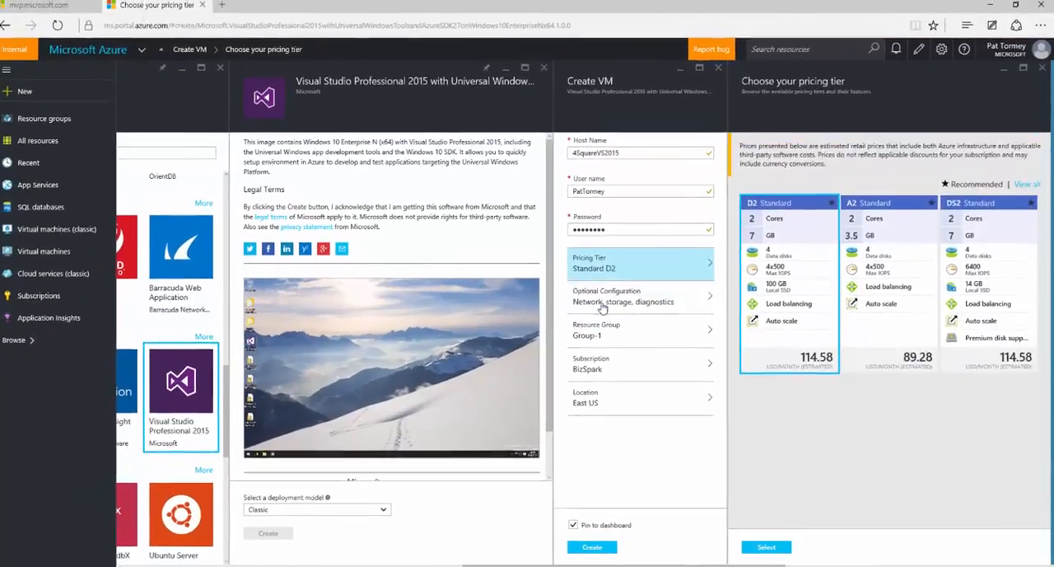
click(602, 303)
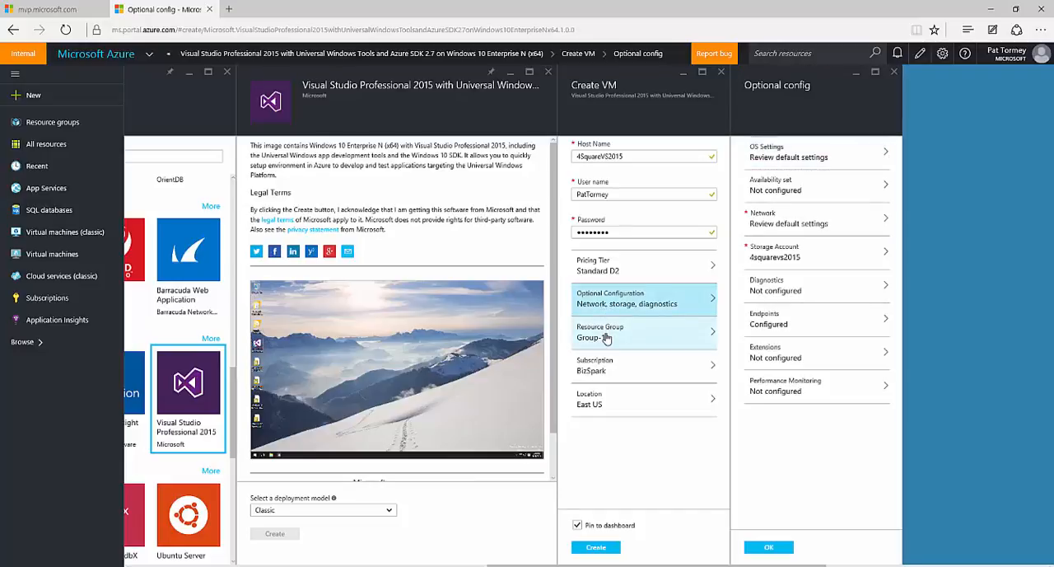
click(606, 338)
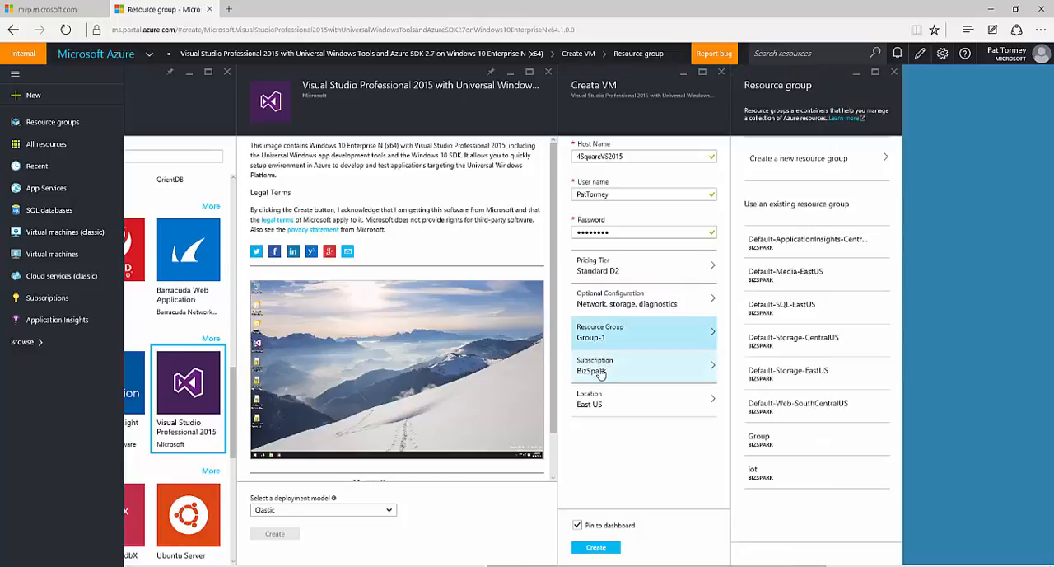
click(600, 371)
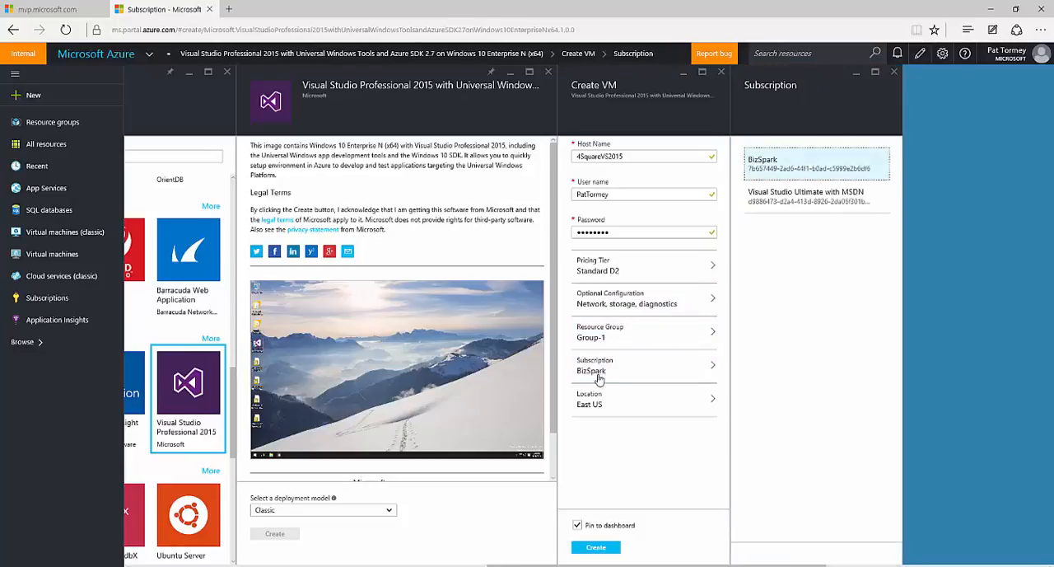
click(589, 405)
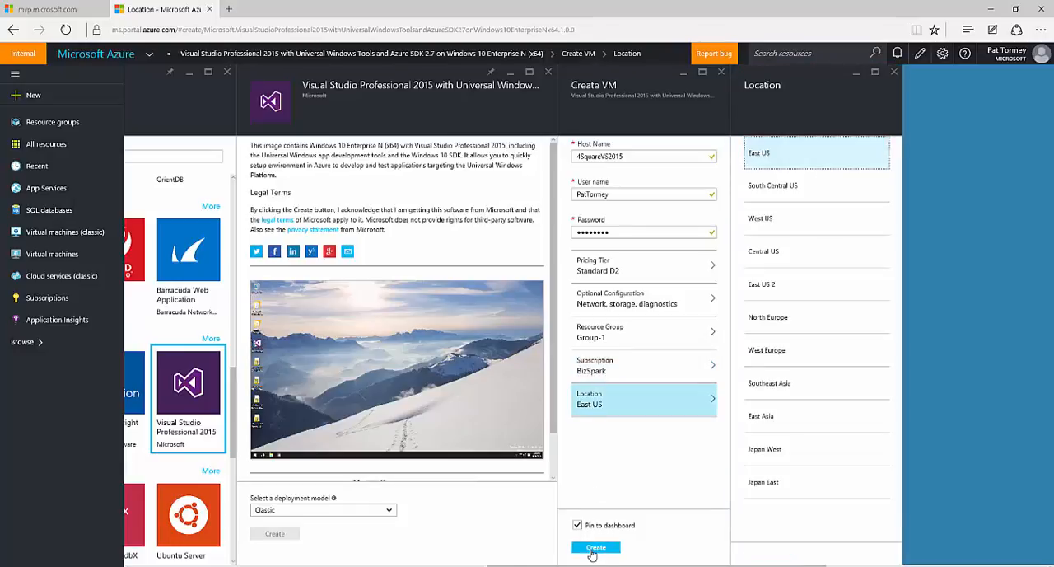
click(595, 548)
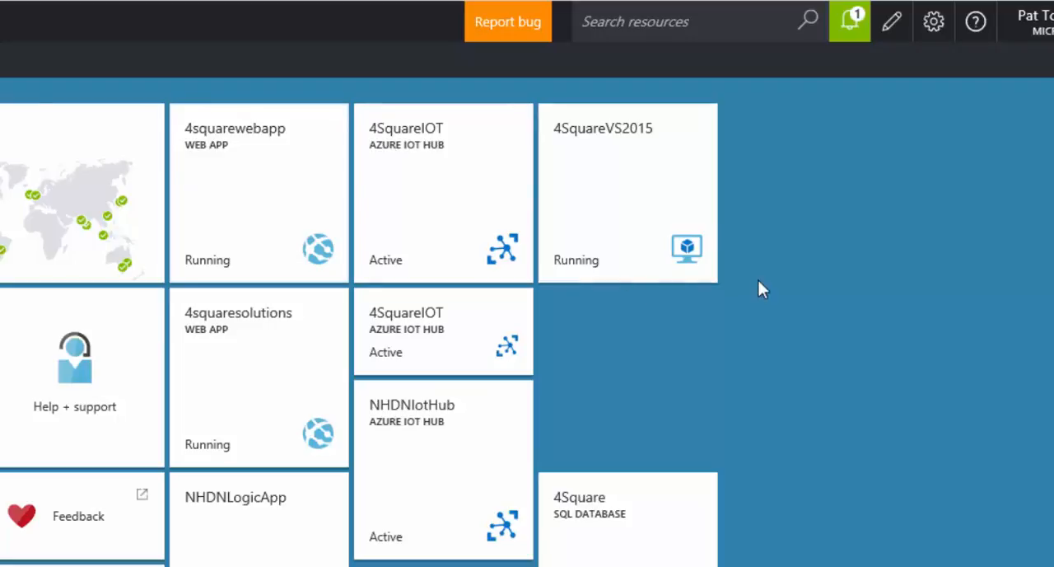
Open the 4SquareVS2015 virtual machine from the dashboard and start a Remote Desktop connection with its downloaded RDP file
mouse_move(616, 171)
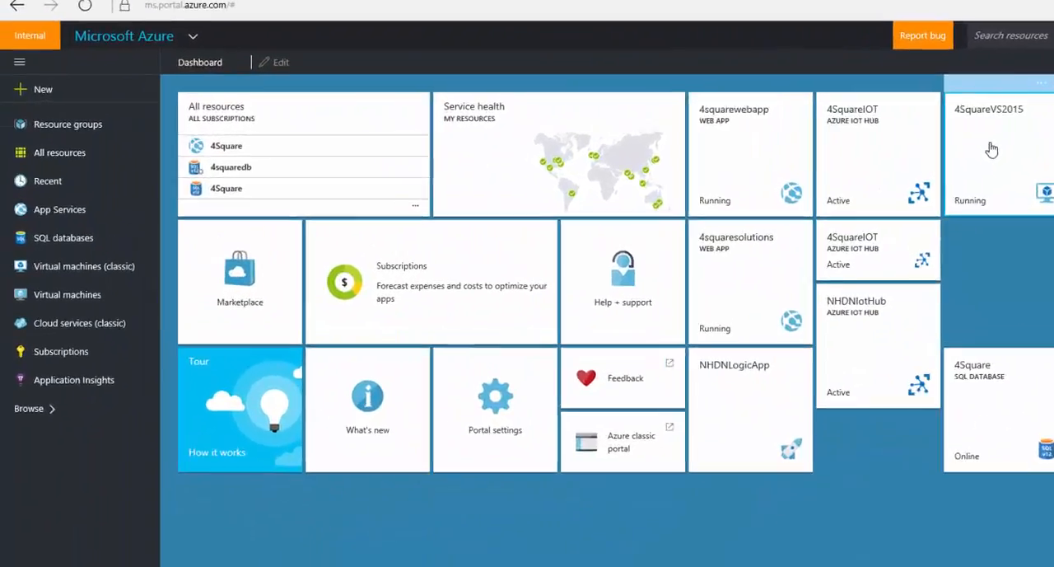
click(627, 175)
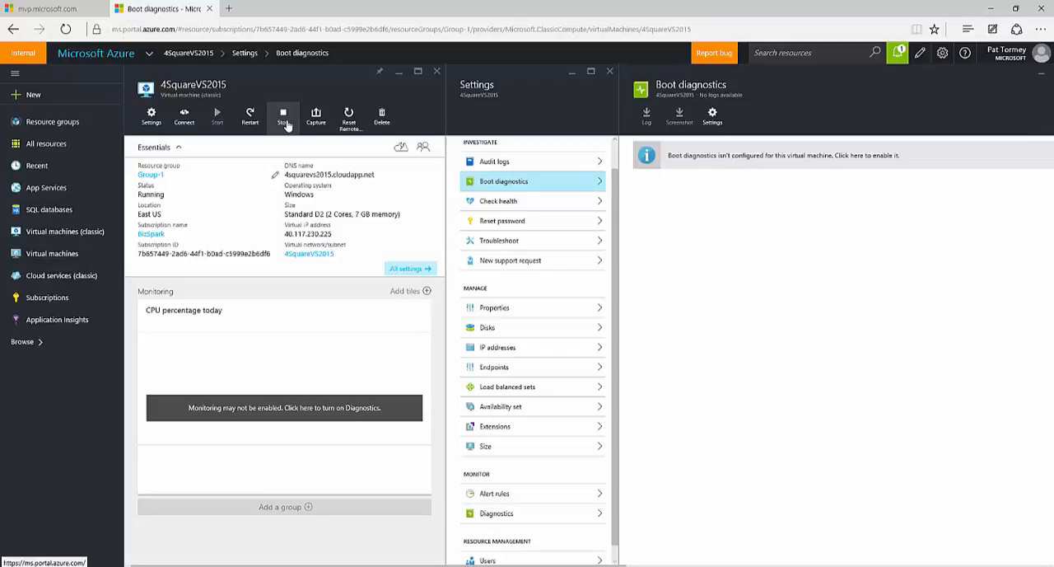
click(186, 119)
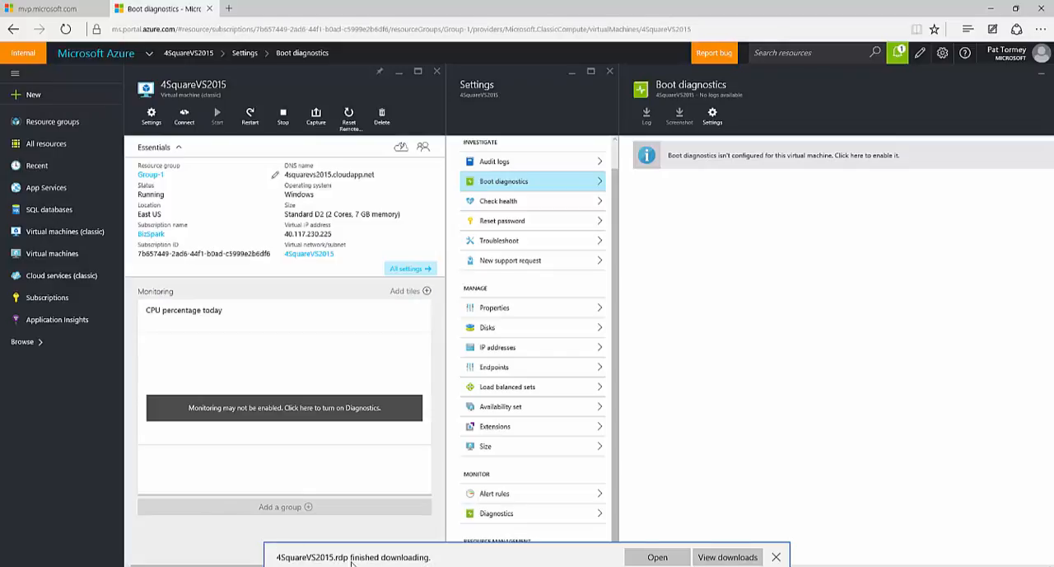
click(728, 557)
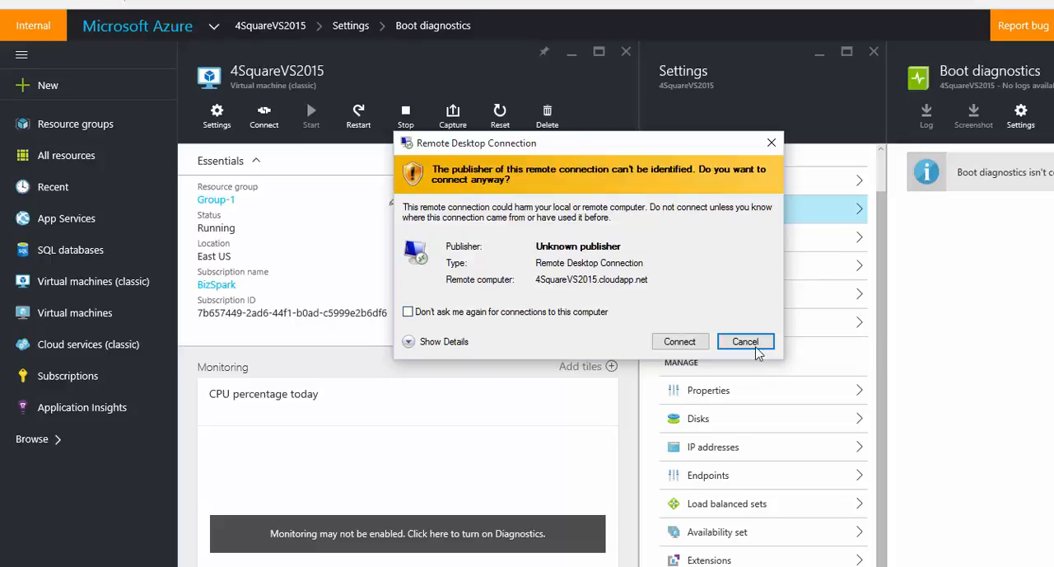
click(680, 341)
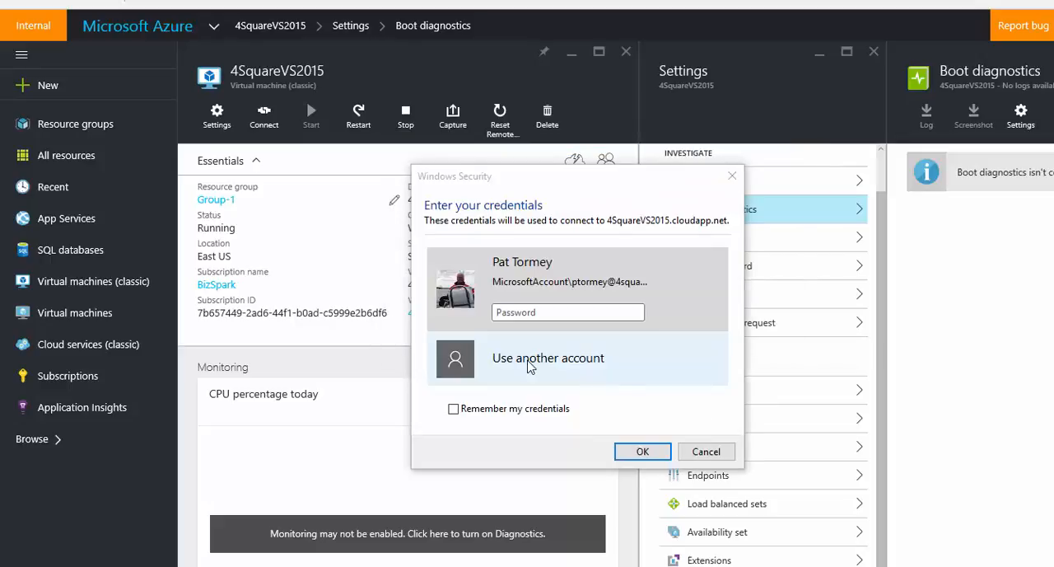
Sign in to the remote VM with another account, entering the 4SquareVS2015 domain user name and account password and remembering the credentials
click(527, 370)
click(505, 327)
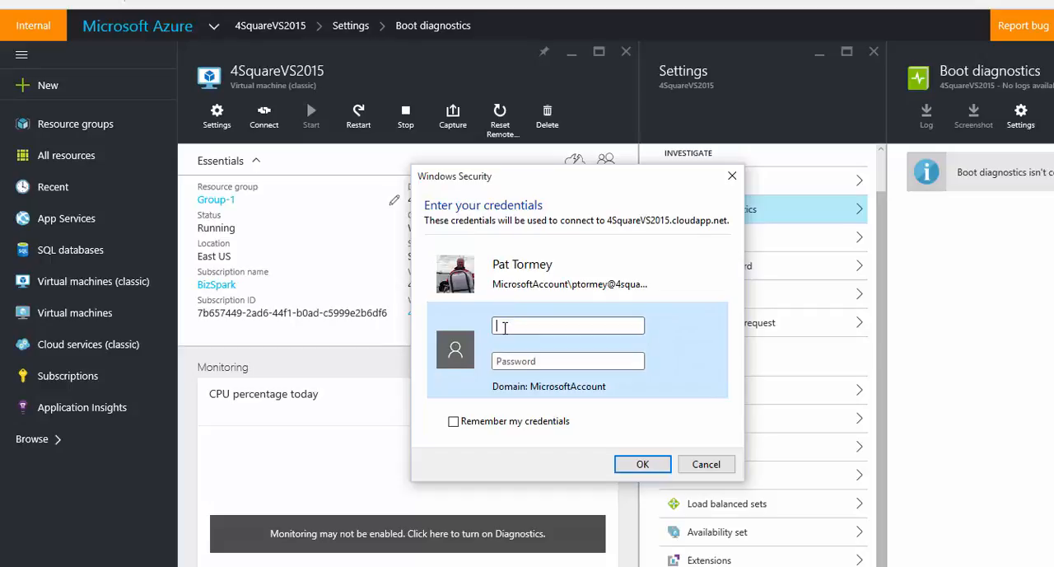
text(4SquareVS2015\pattormey)
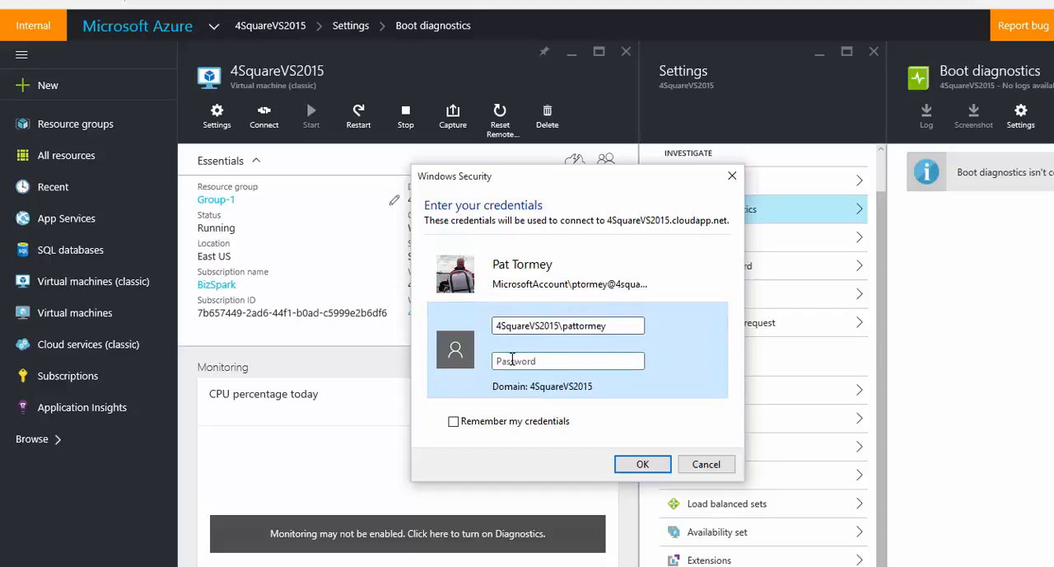
click(512, 360)
text(••••••••)
click(511, 424)
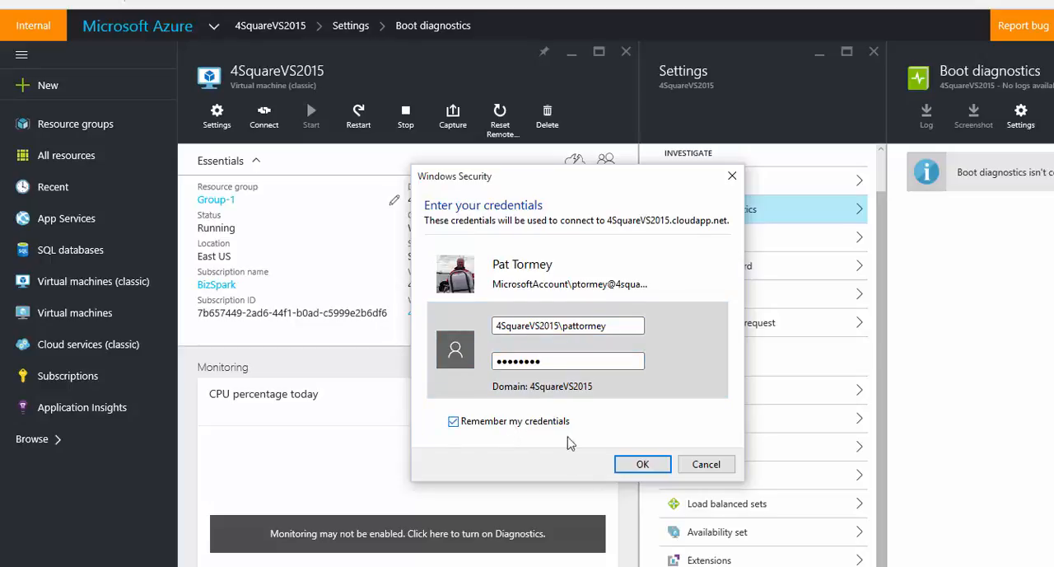
click(632, 468)
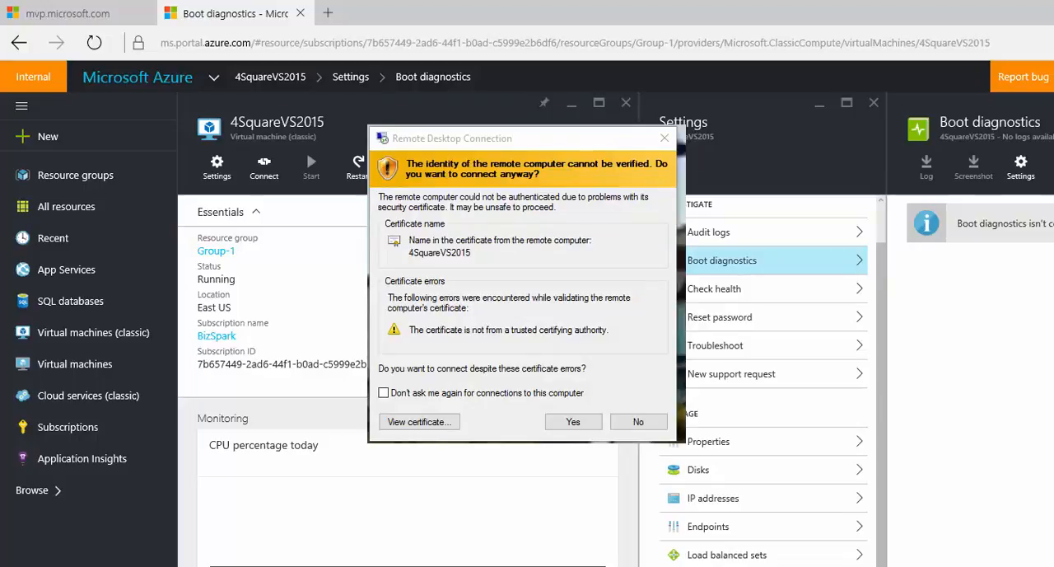
Connect to the VM despite the certificate warning and decline making it discoverable on the network
key(alt+y)
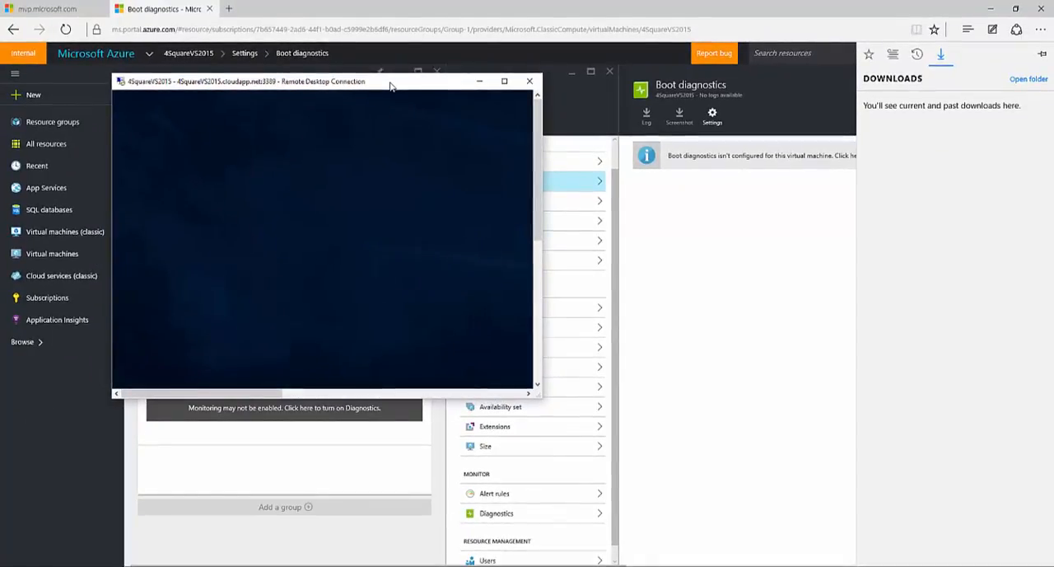
double_click(390, 86)
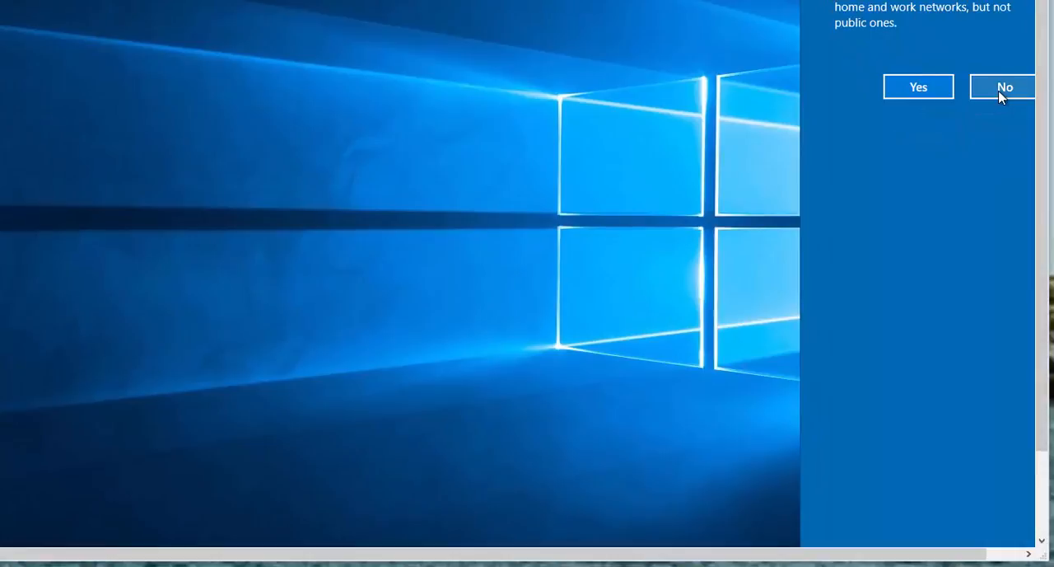
click(1000, 97)
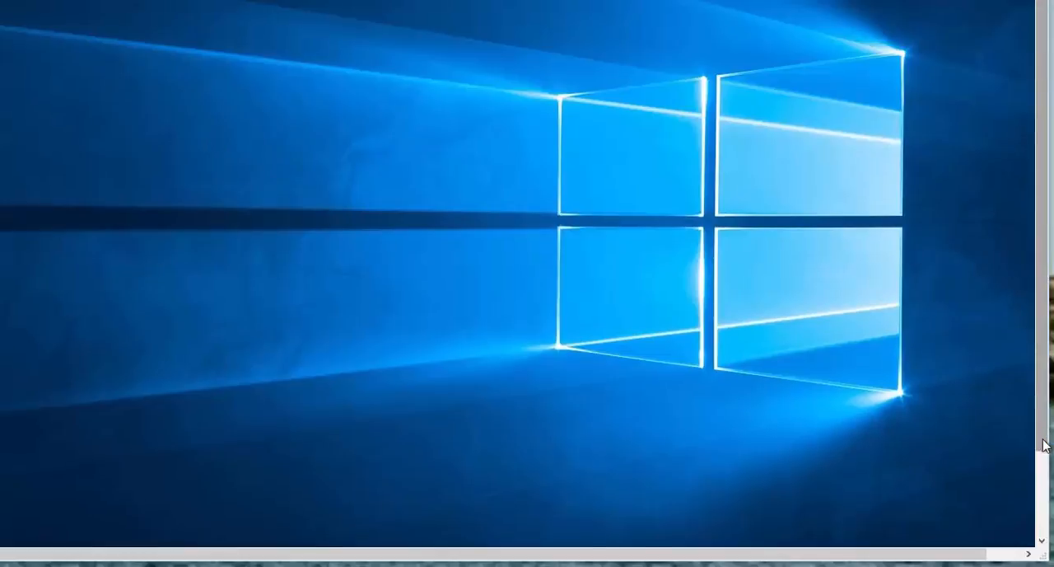
Launch Visual Studio 2015 from its shortcut on the remote VM's desktop
drag(1044, 439, 1052, 534)
mouse_move(1050, 459)
mouse_down()
mouse_move(1043, 365)
mouse_move(1048, 449)
mouse_up()
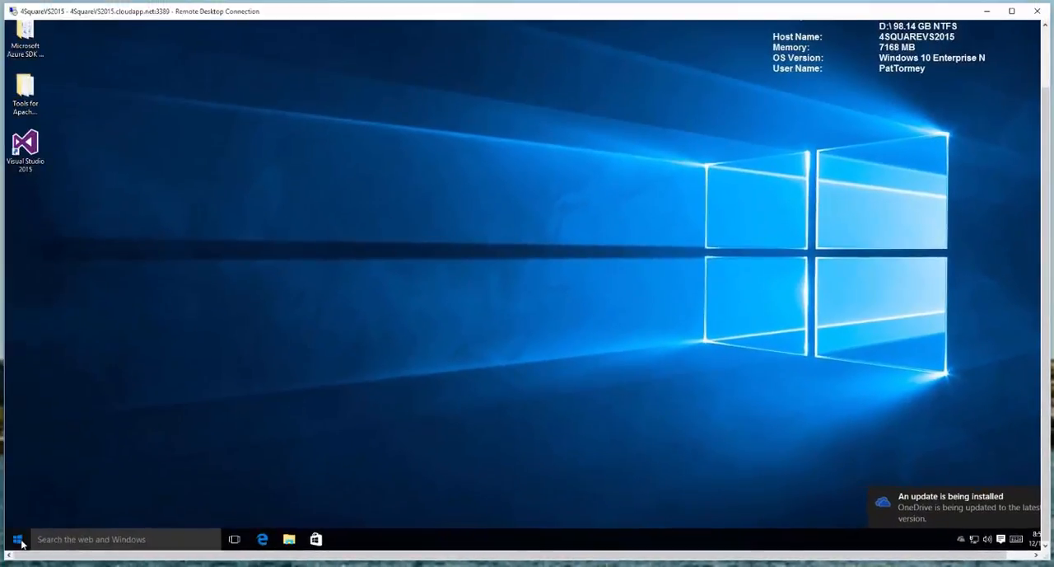
click(18, 539)
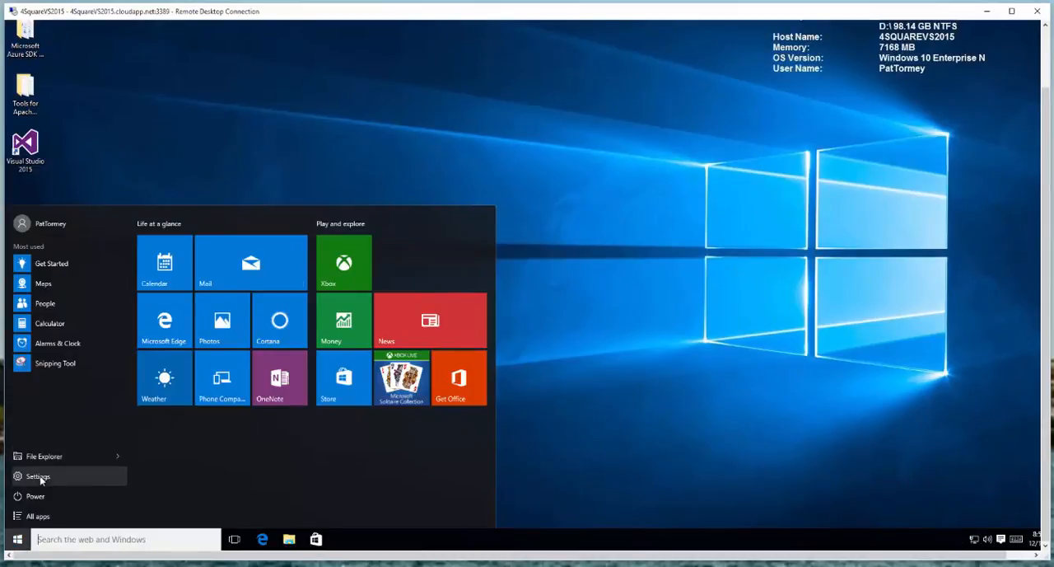
click(92, 169)
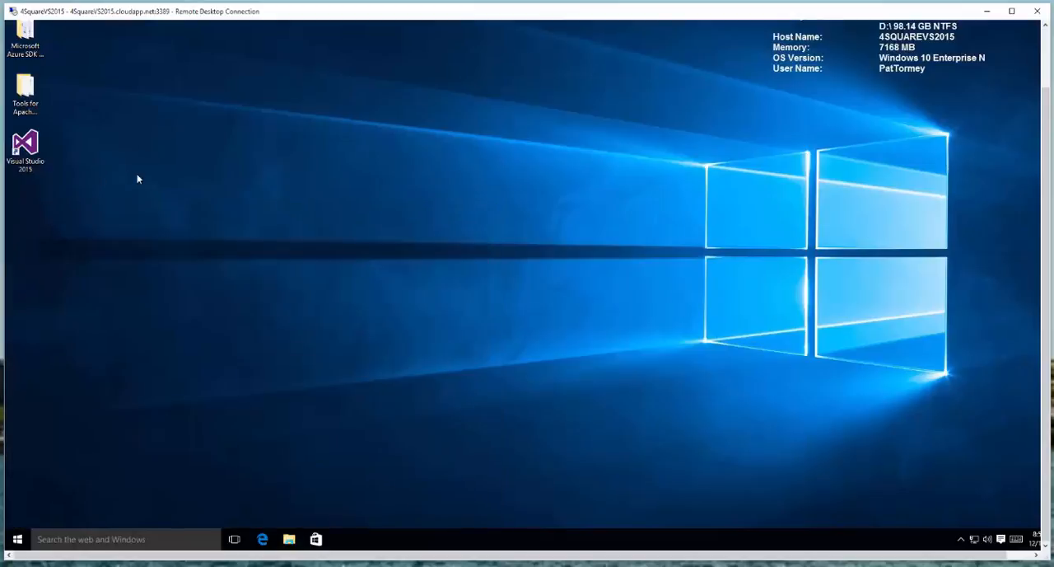
double_click(28, 148)
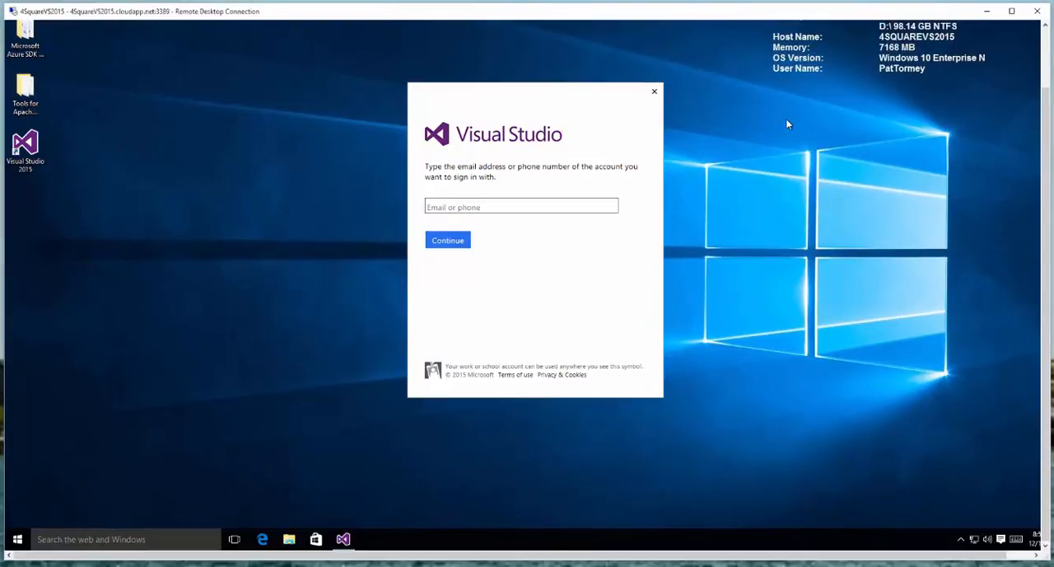
Open File Explorer in the VM and view the drives under This PC
click(19, 540)
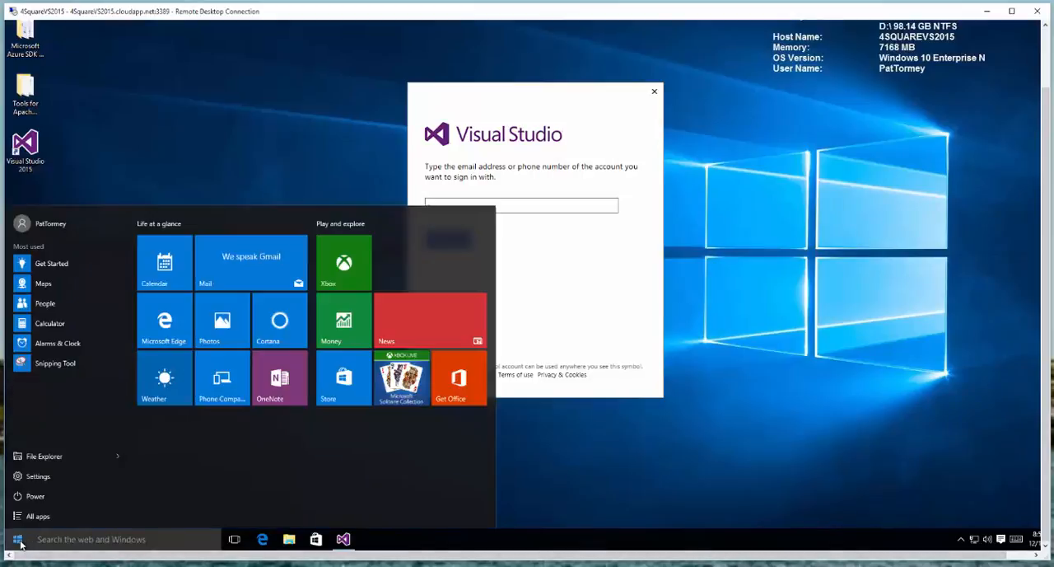
right_click(18, 540)
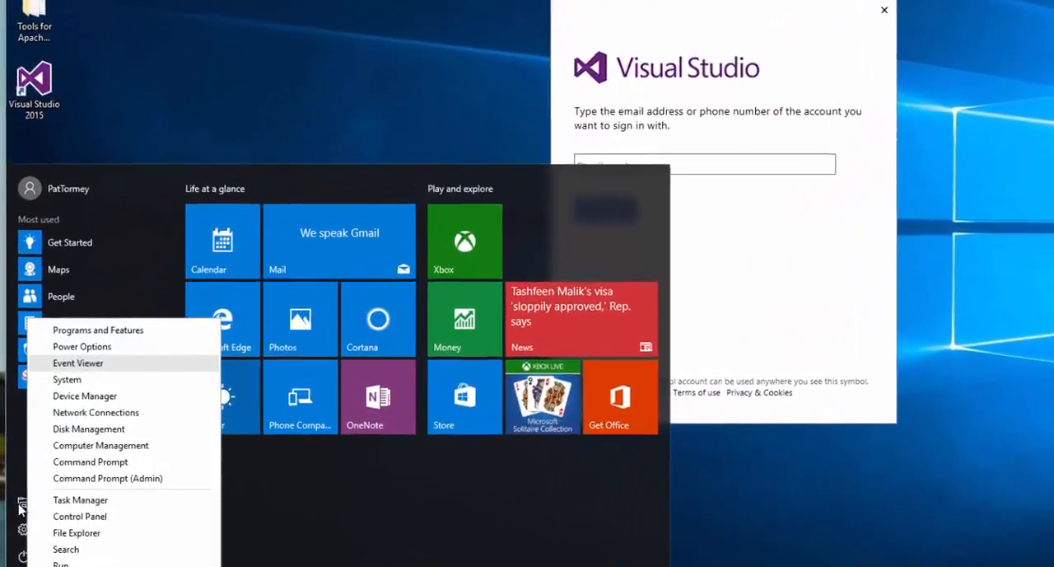
click(23, 505)
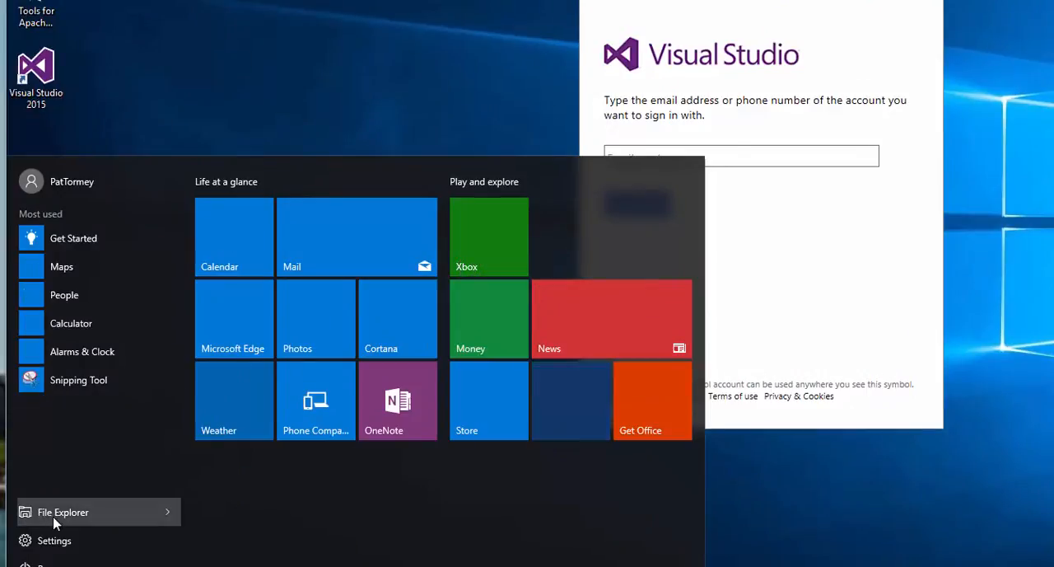
click(53, 518)
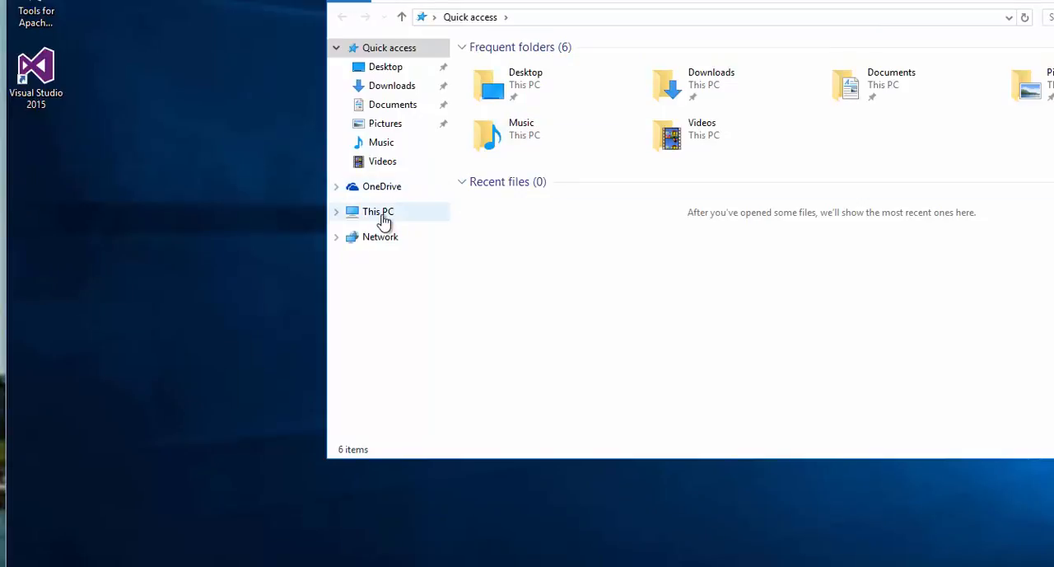
click(380, 214)
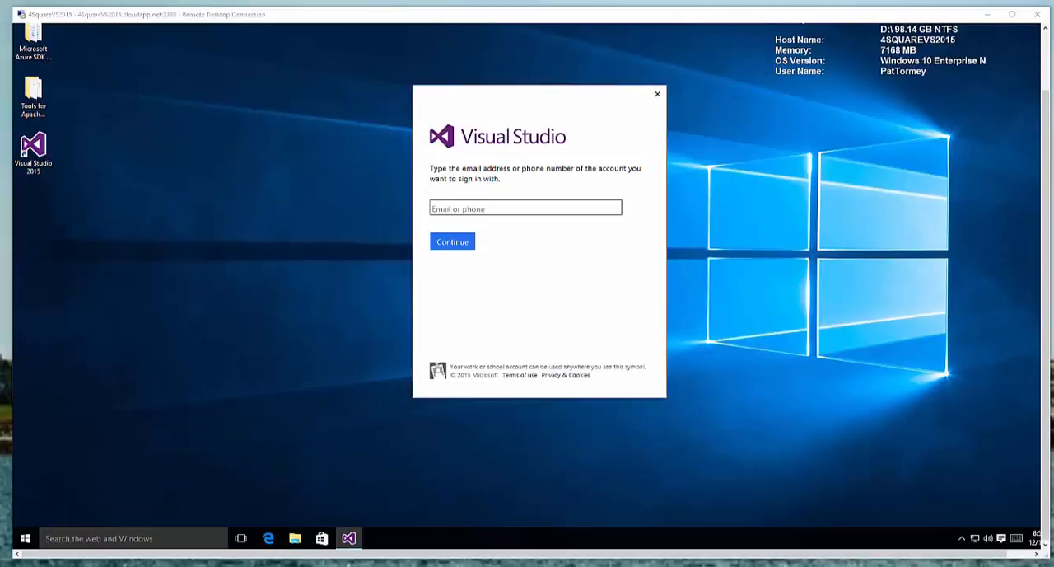
End the remote session using the VM's power options
click(24, 542)
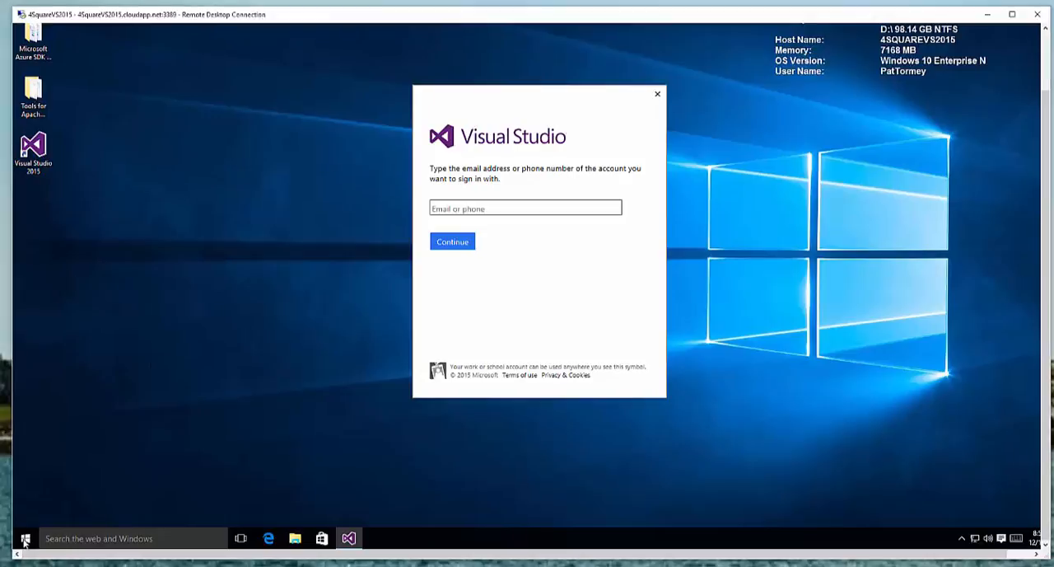
click(24, 541)
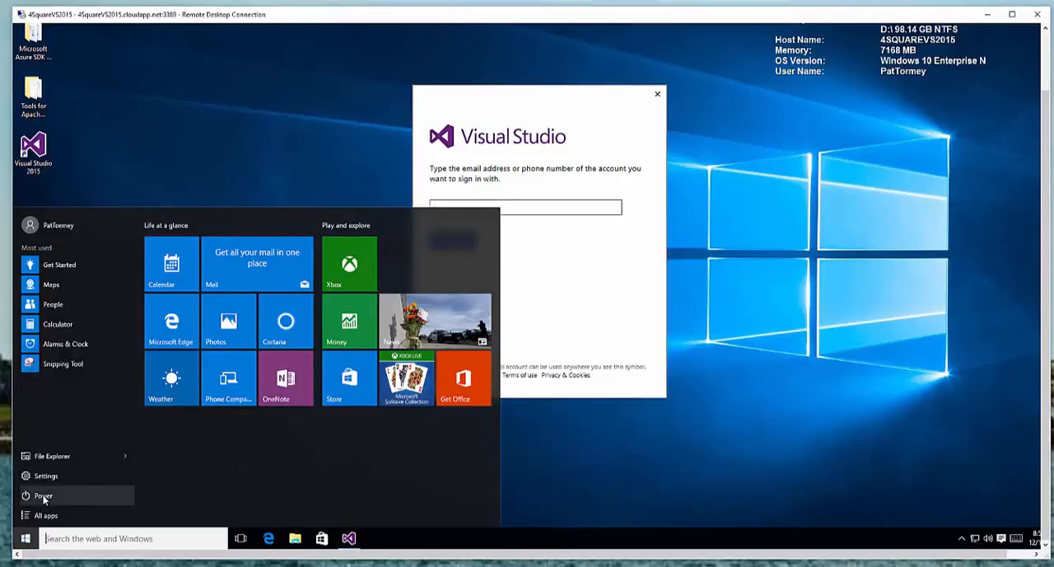
click(43, 496)
click(62, 475)
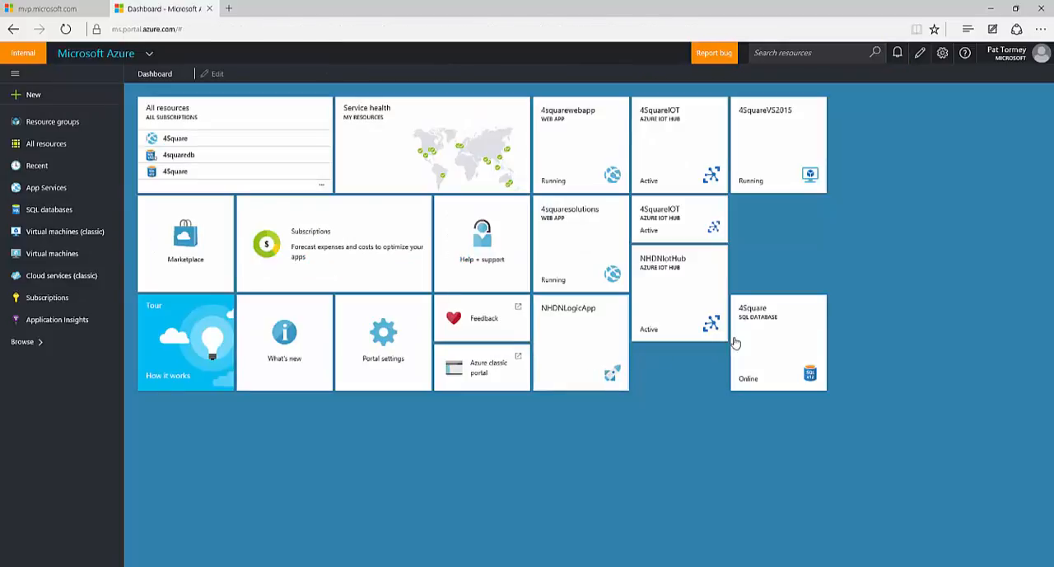
Open the 4SquareVS2015 virtual machine from the Azure dashboard and change its size to the D3_V2 Standard pricing tier
click(766, 157)
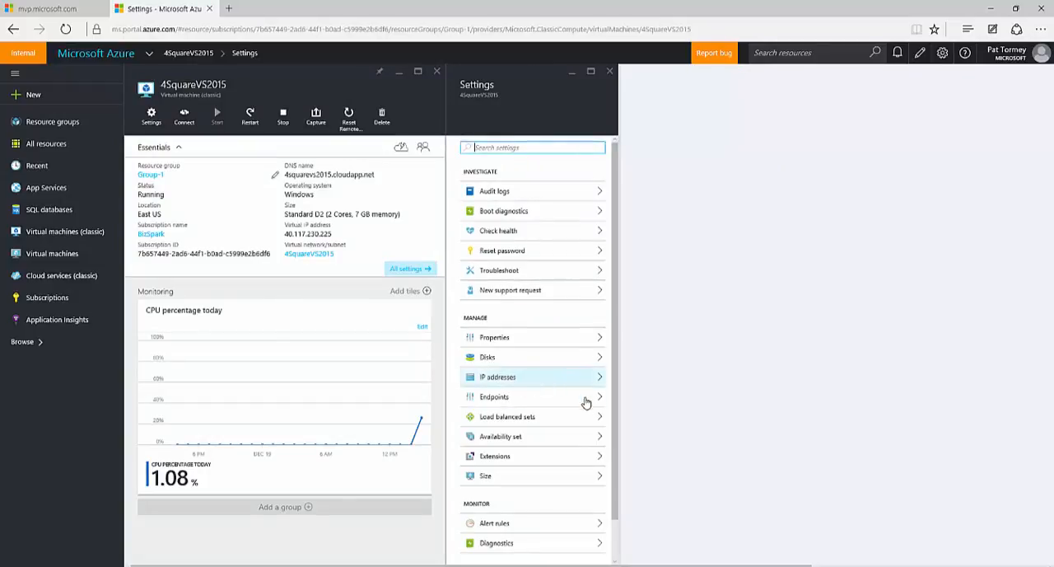
click(497, 477)
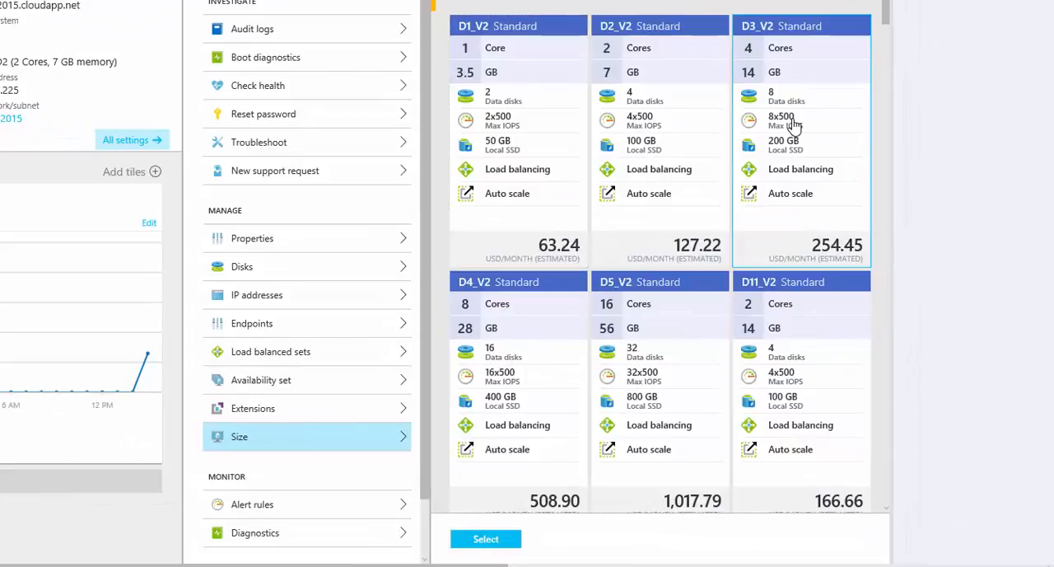
click(872, 257)
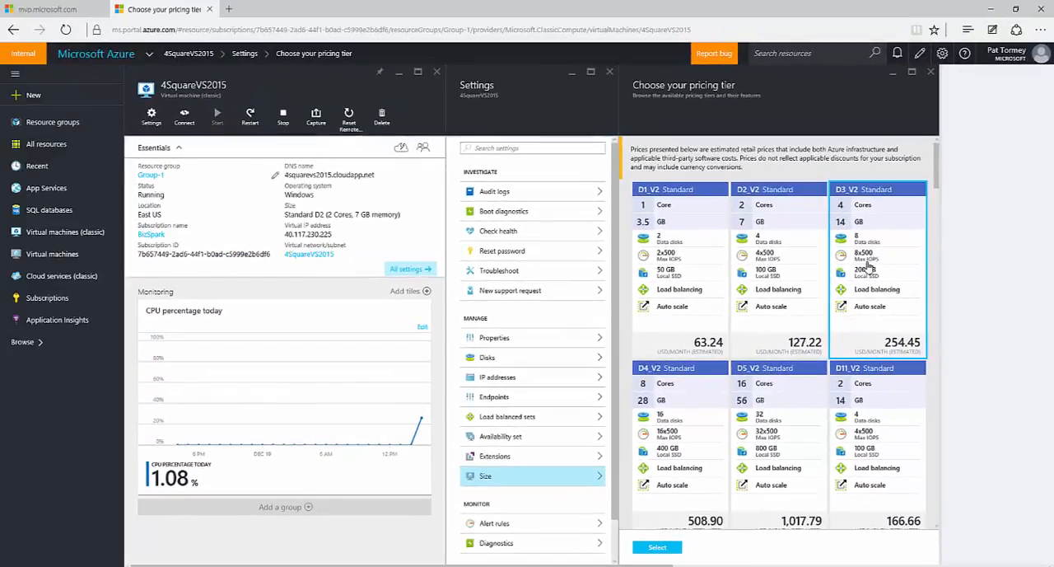
click(677, 547)
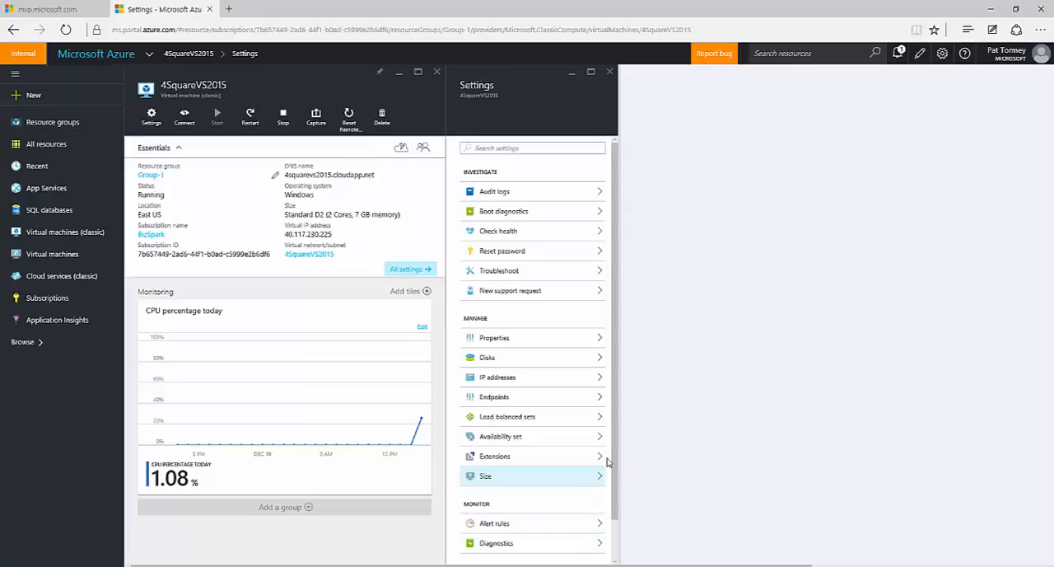
Open the disk settings of the 4SquareVS2015 virtual machine to review its OS and data disks
scroll(600, 317, down, 1)
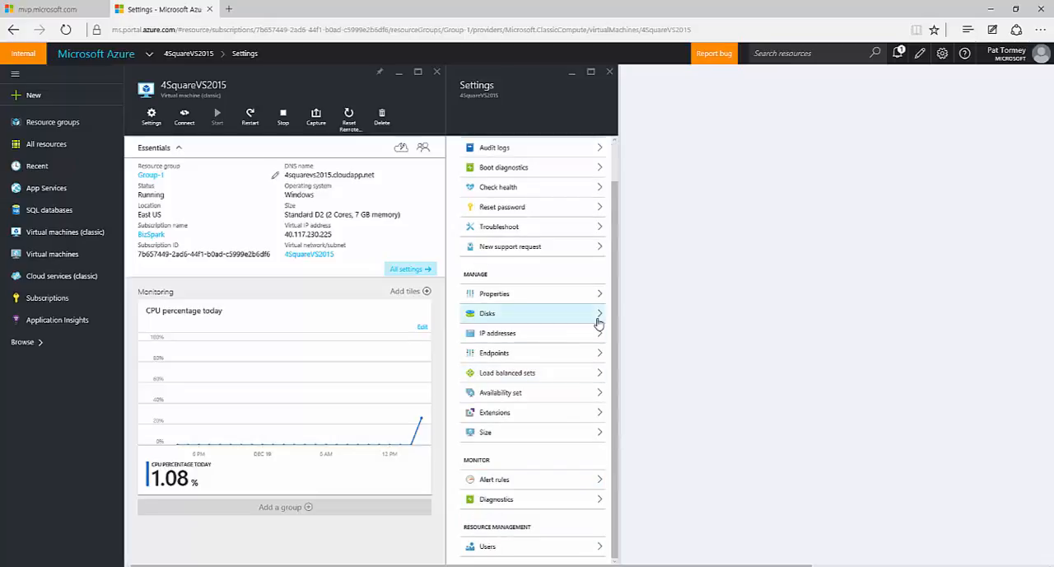
click(600, 319)
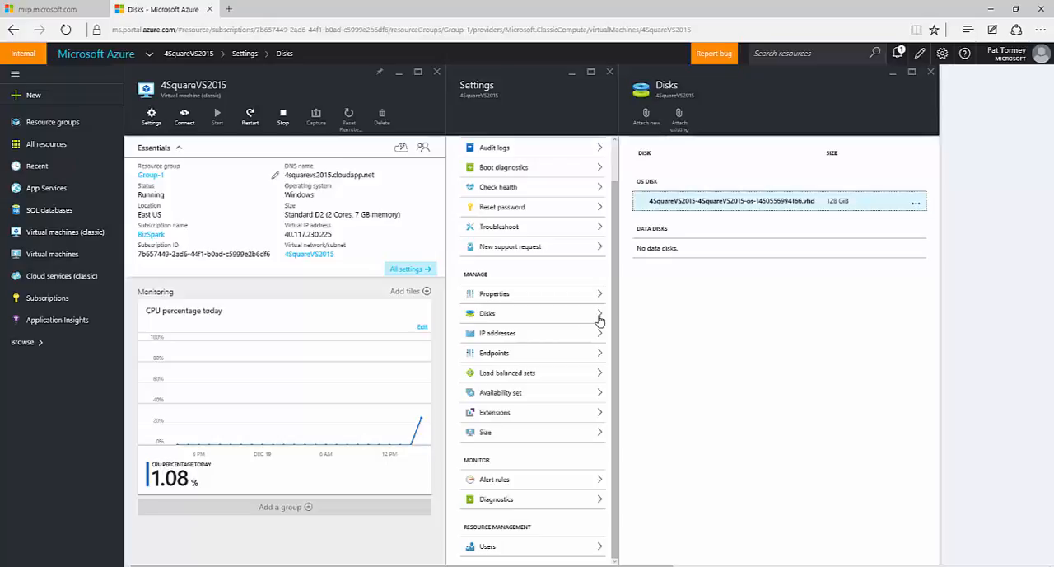
click(599, 320)
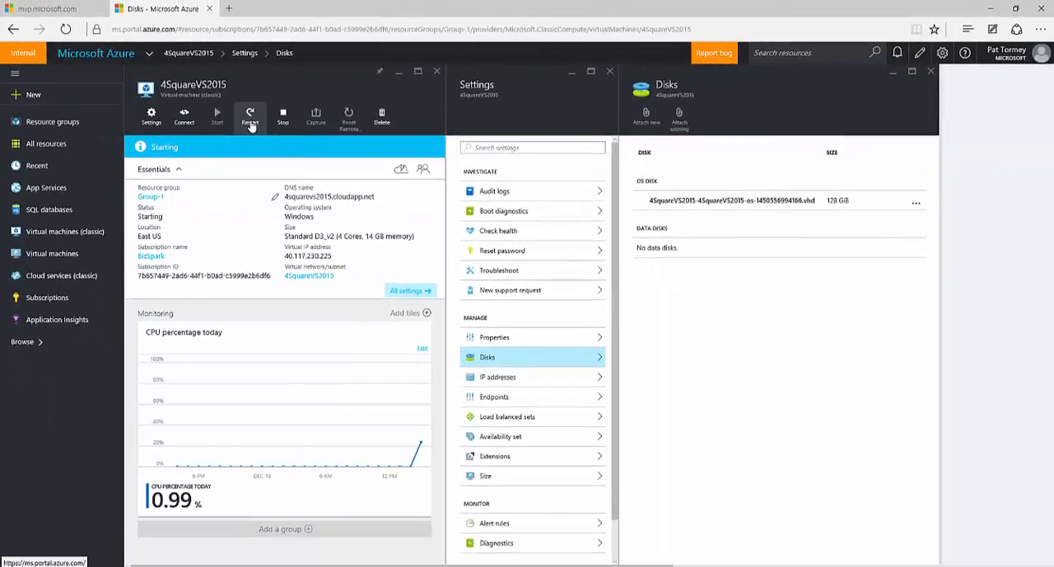
Restart the 4SquareVS2015 virtual machine and check the portal notifications for the operation's status
click(250, 119)
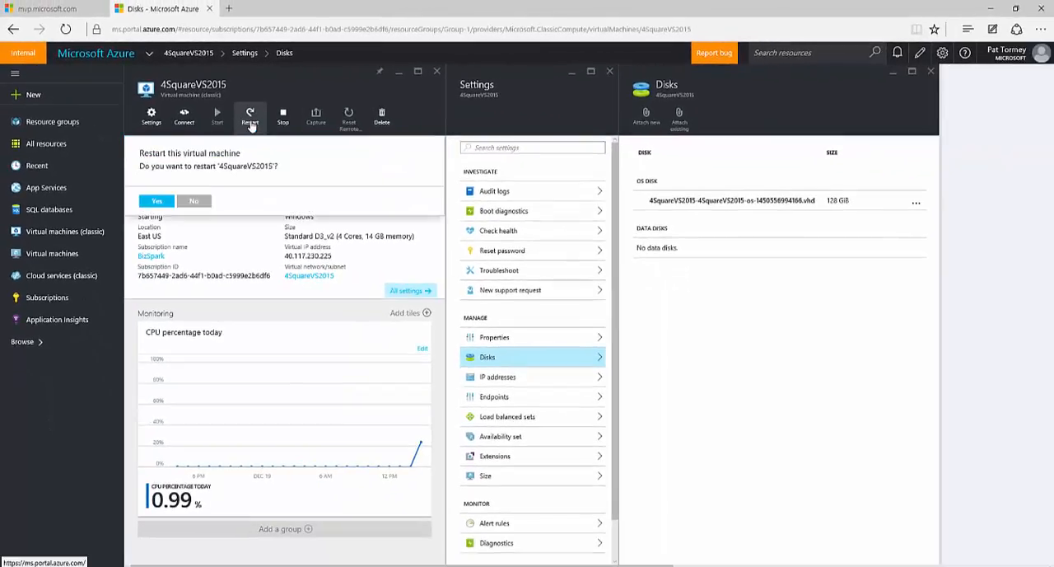
click(156, 202)
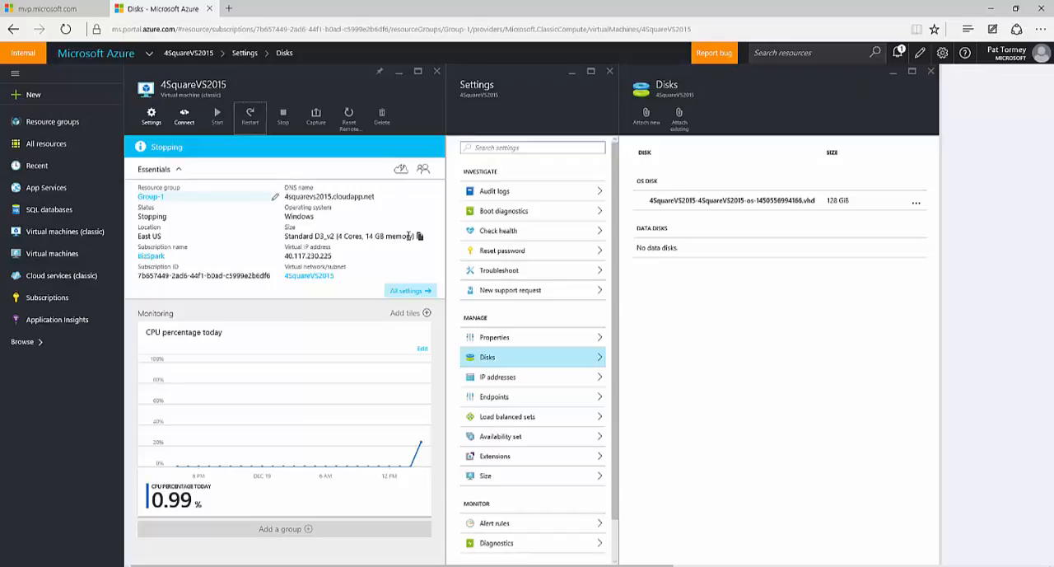
click(897, 52)
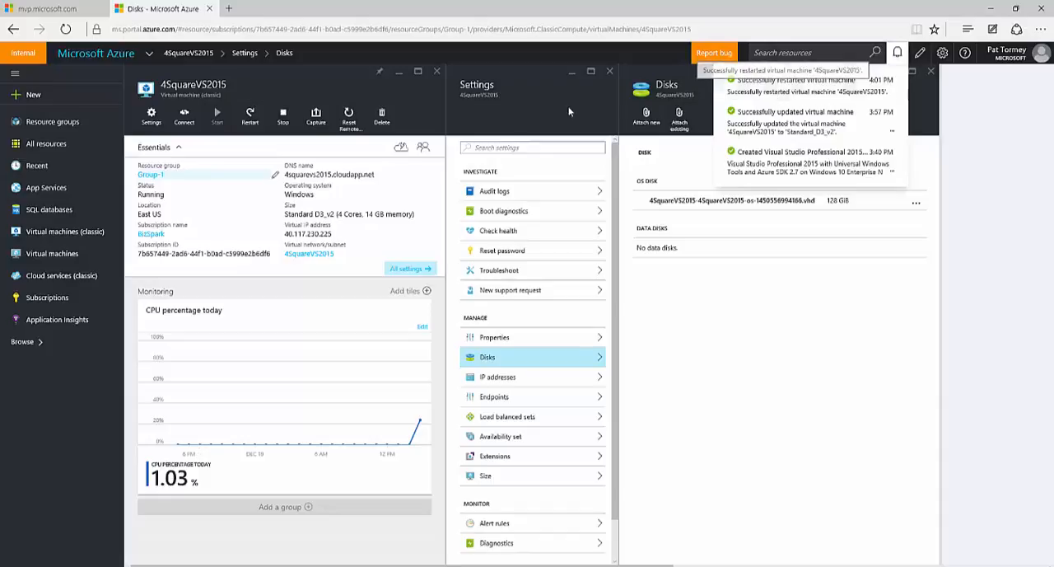
Reconnect to the VM with a newly downloaded RDP file, accepting the unknown publisher and entering the account password
click(188, 121)
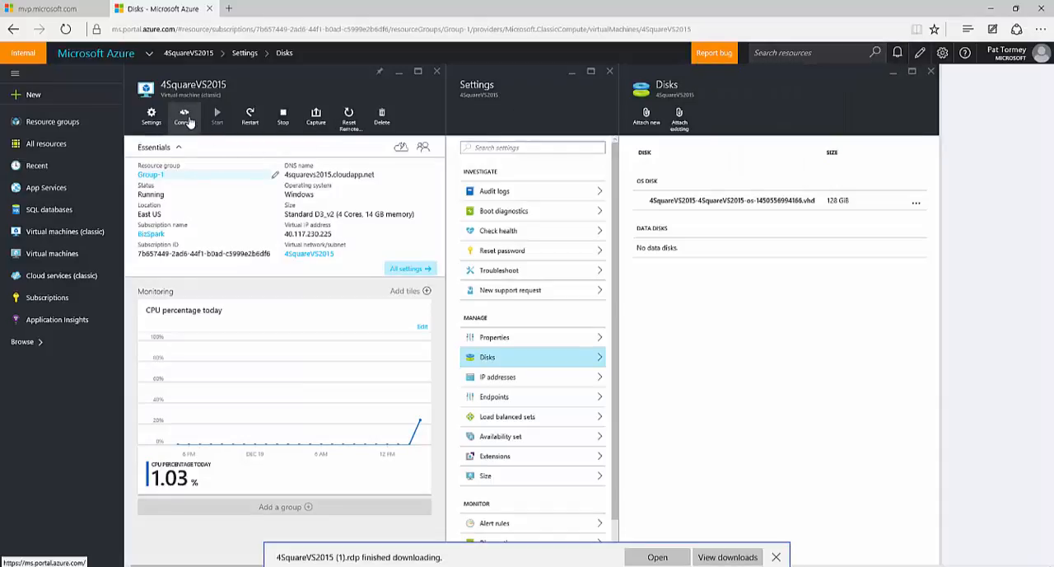
click(656, 558)
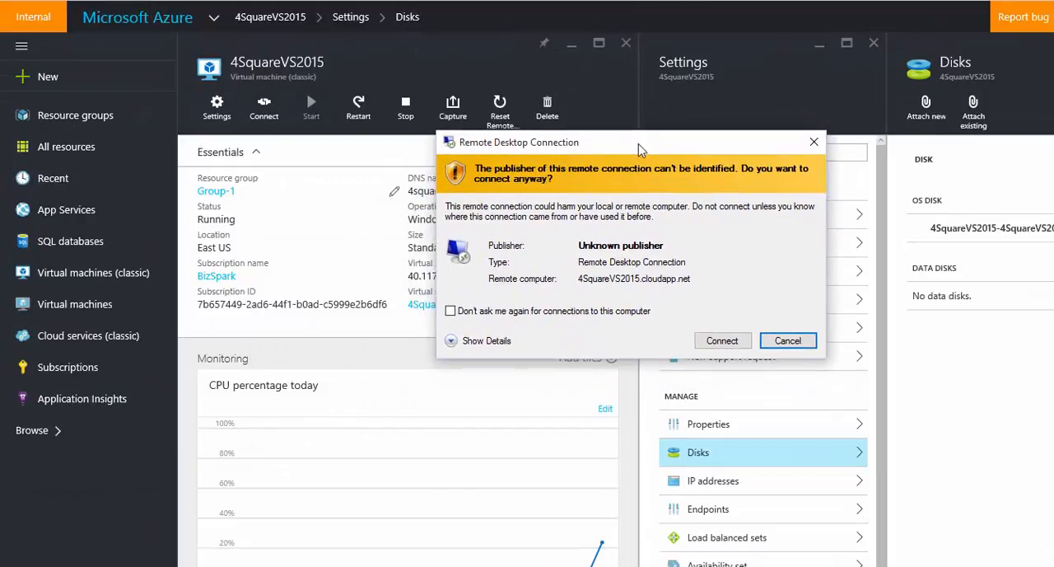
click(727, 338)
text(•••••••)
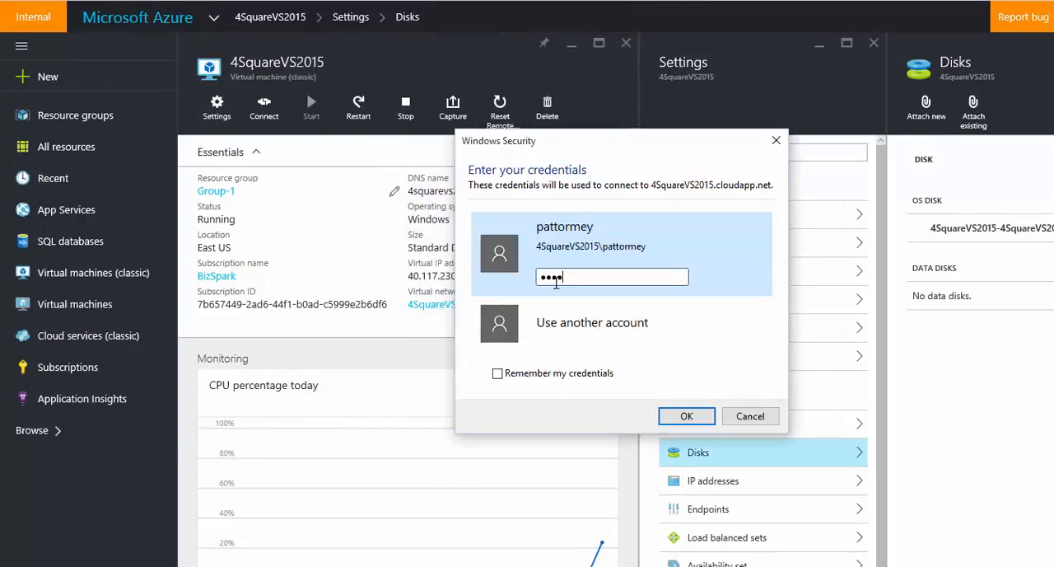
text(•)
click(692, 419)
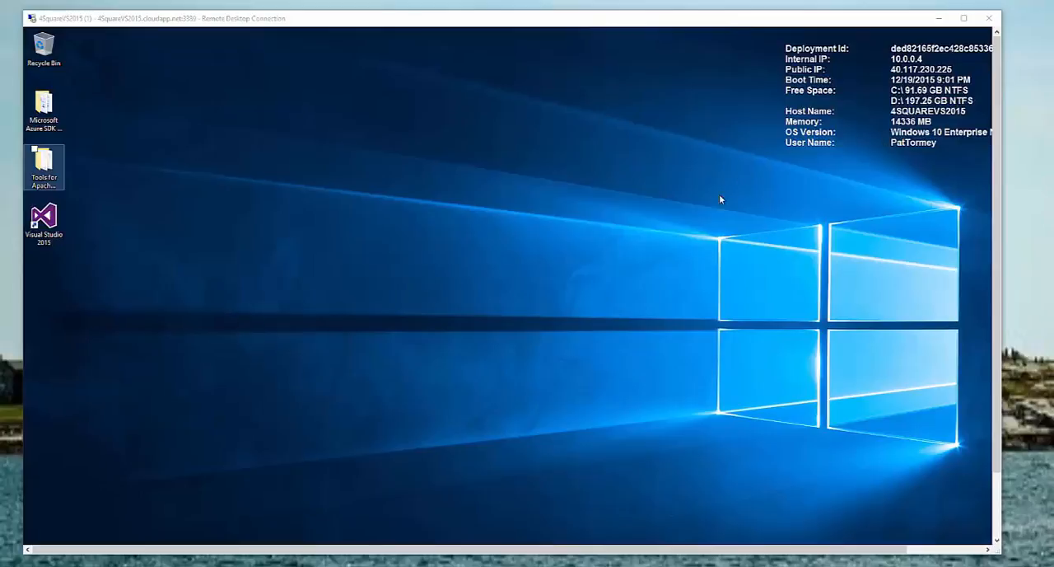
Review the VM's system information on the remote desktop and end the session using its power options
drag(996, 441, 997, 505)
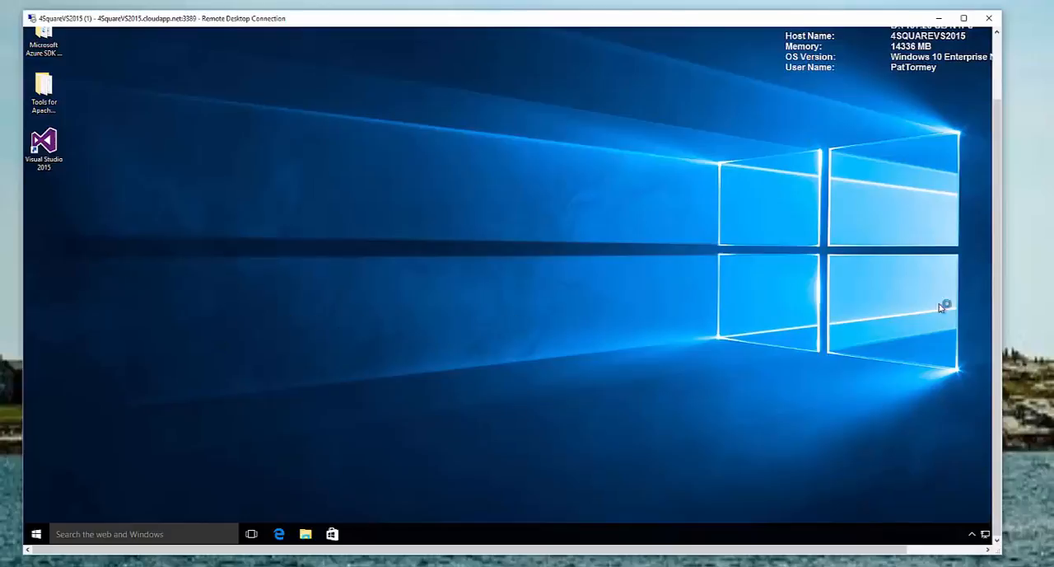
drag(996, 121, 997, 49)
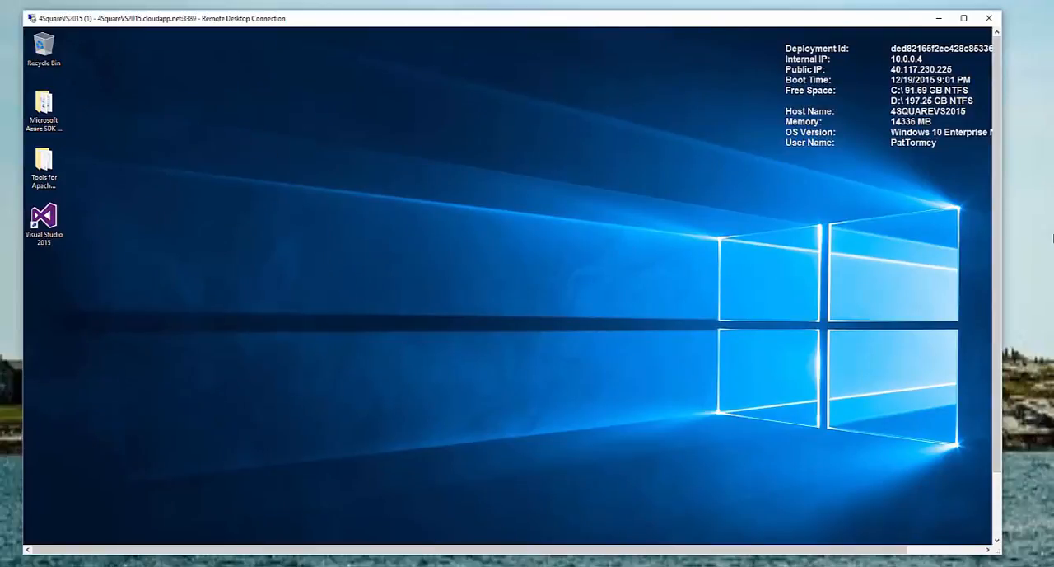
drag(1001, 337, 997, 566)
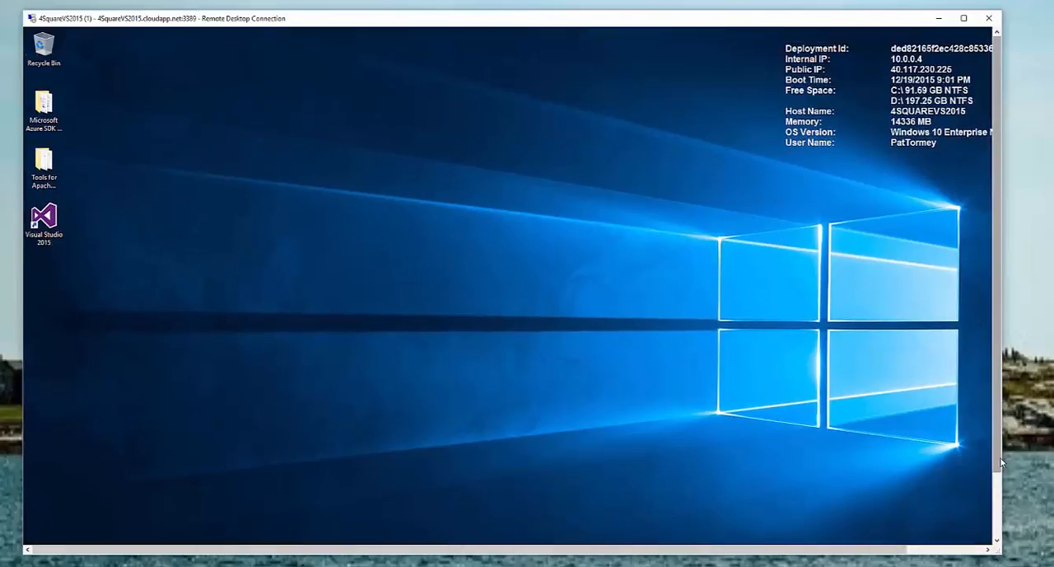
drag(998, 466, 999, 546)
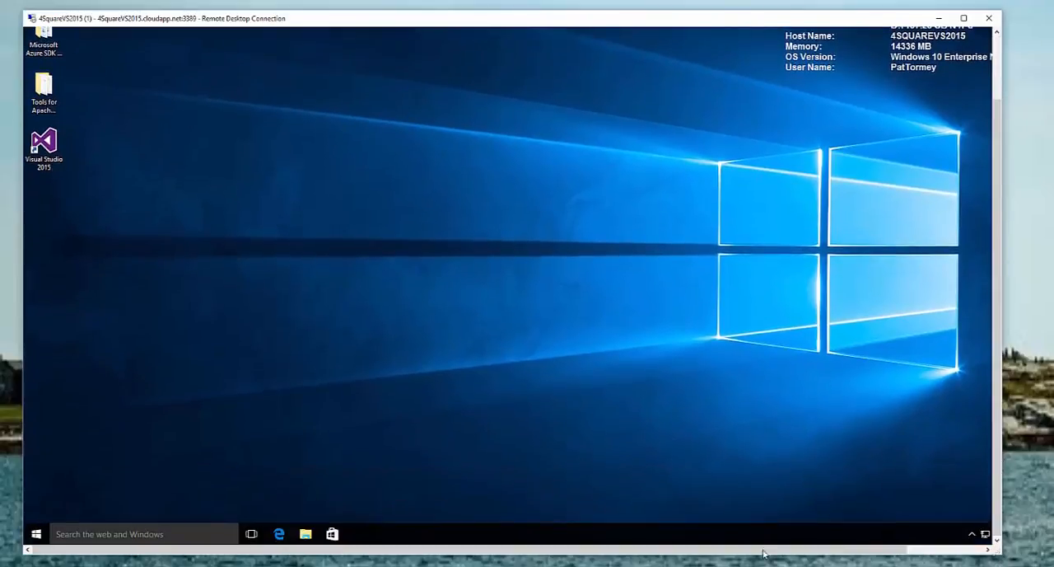
click(36, 534)
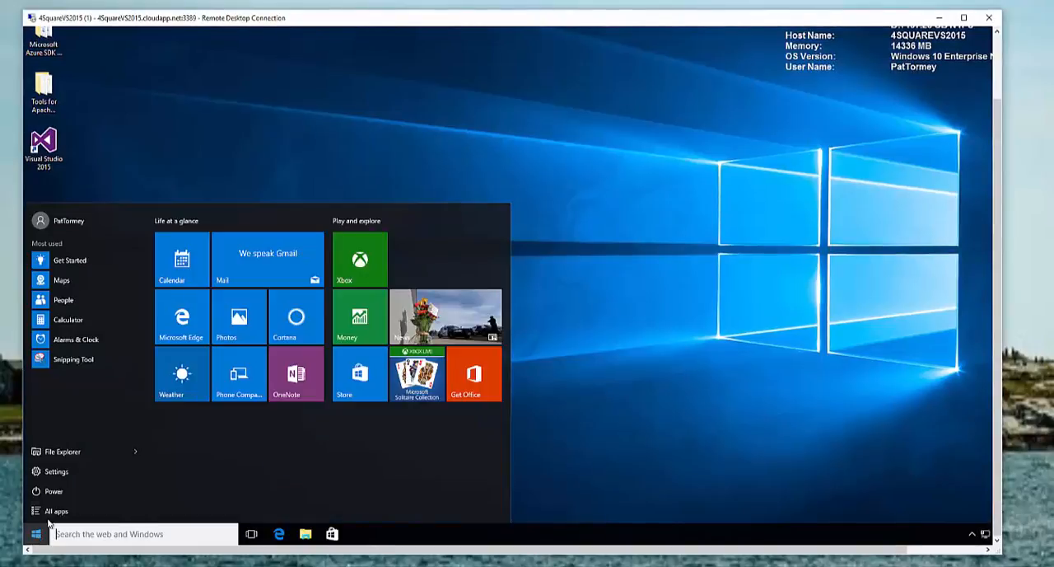
click(80, 471)
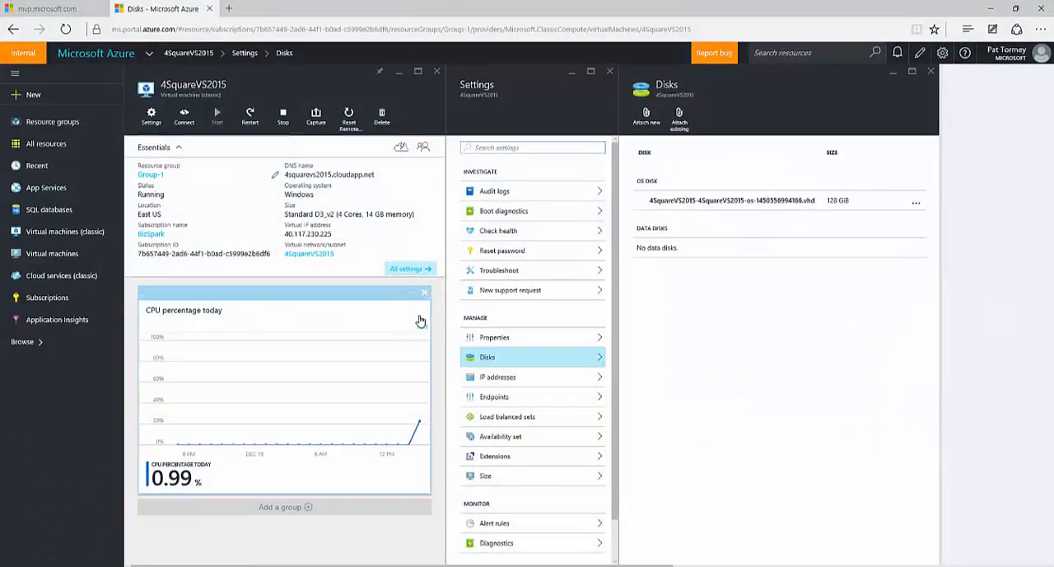
Shut down the 4SquareVS2015 virtual machine from the Azure portal and return to the dashboard
click(285, 121)
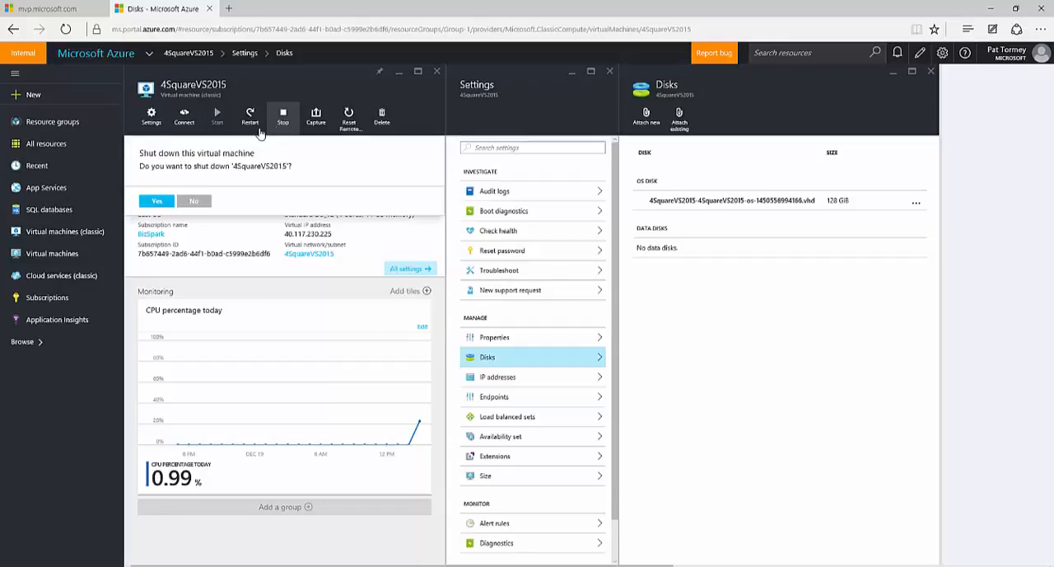
click(156, 202)
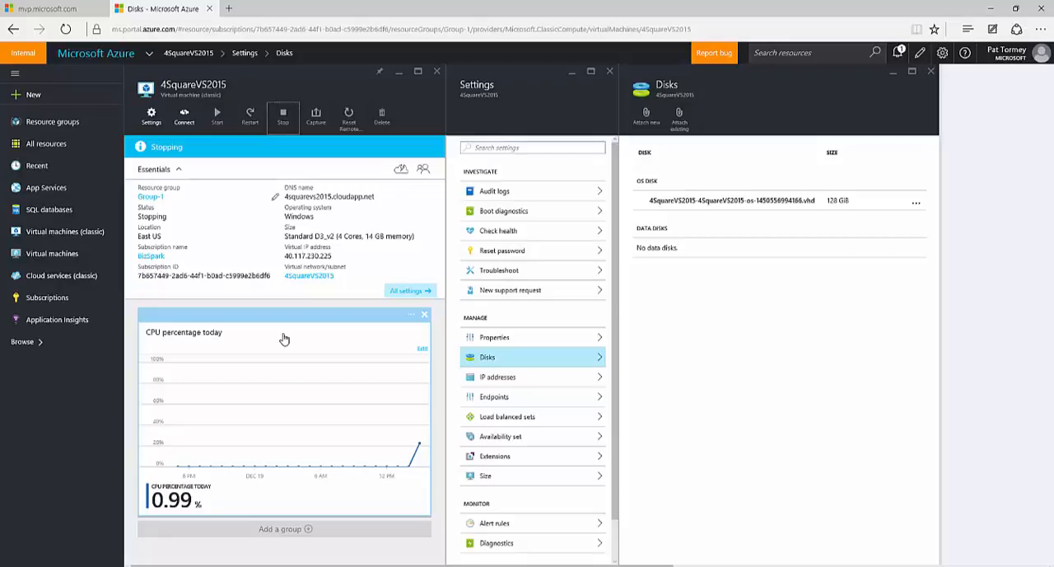
click(190, 54)
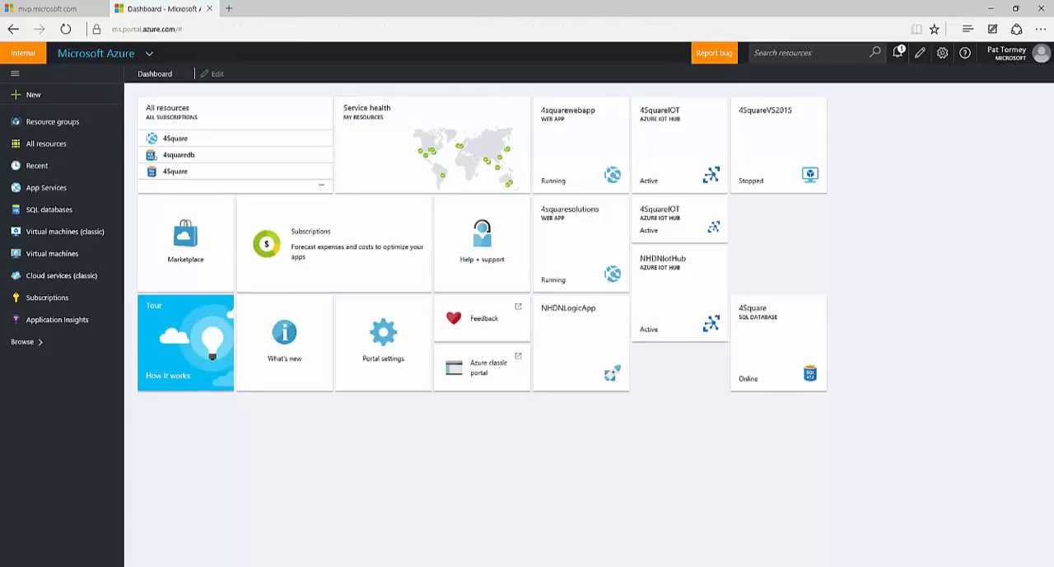